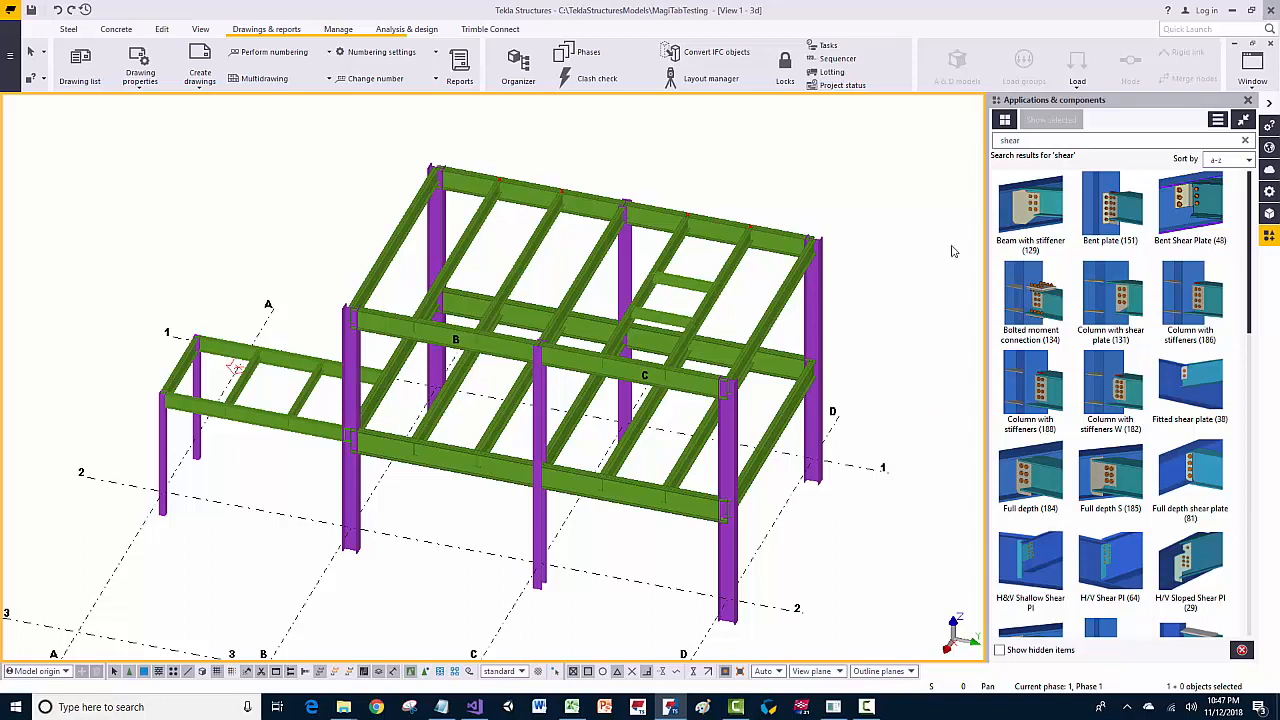
Step: Clear the component search, open the MagiTab component's settings without placing it, and show its connection setup table
click(1244, 141)
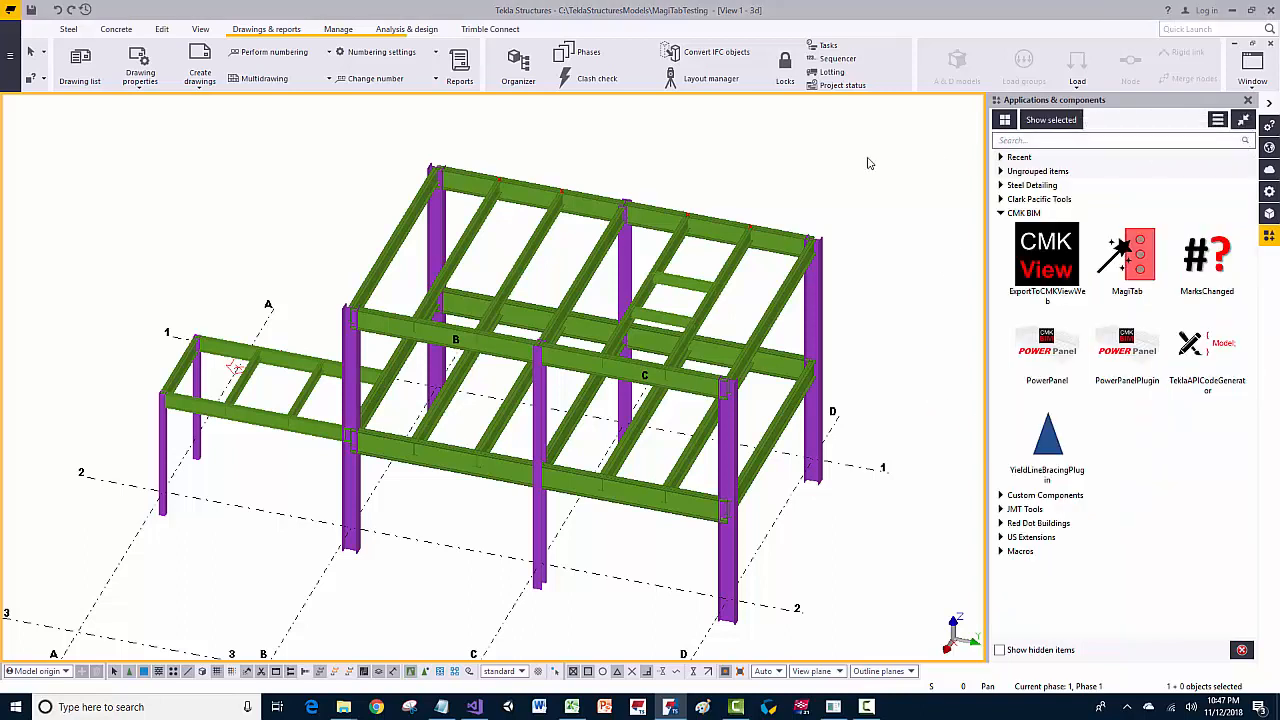
double_click(1140, 250)
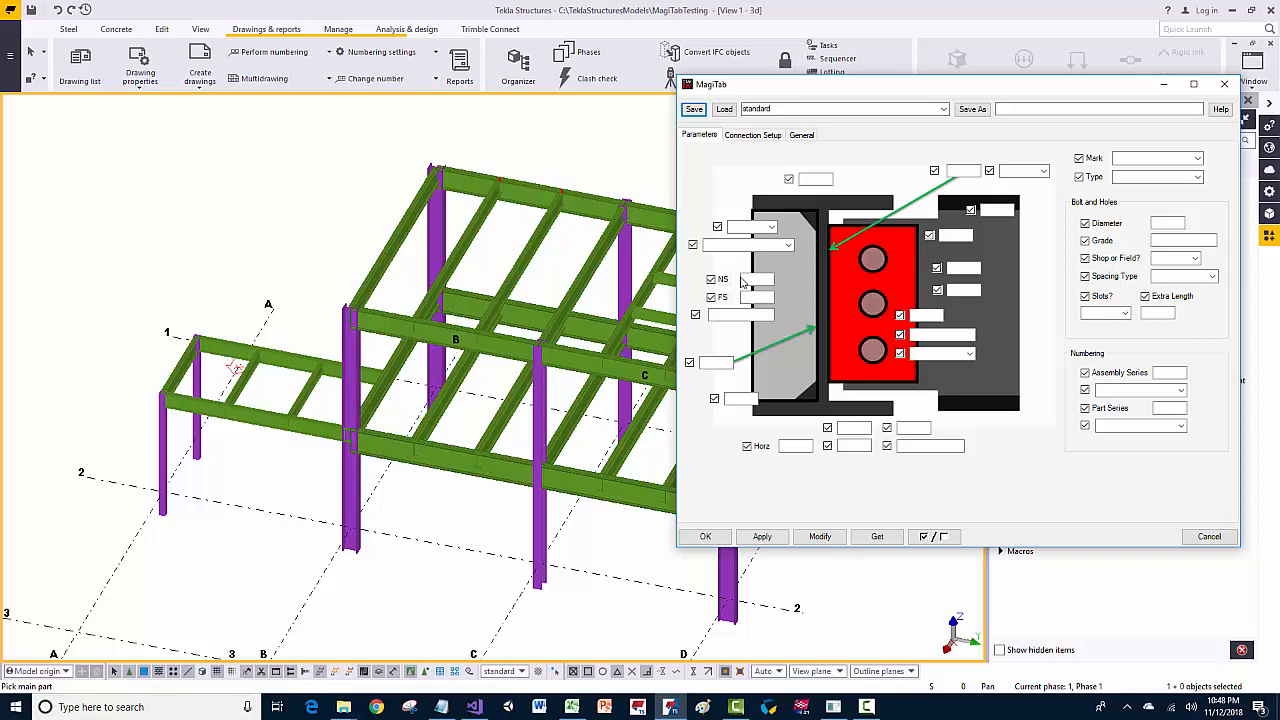
right_click(622, 152)
click(665, 162)
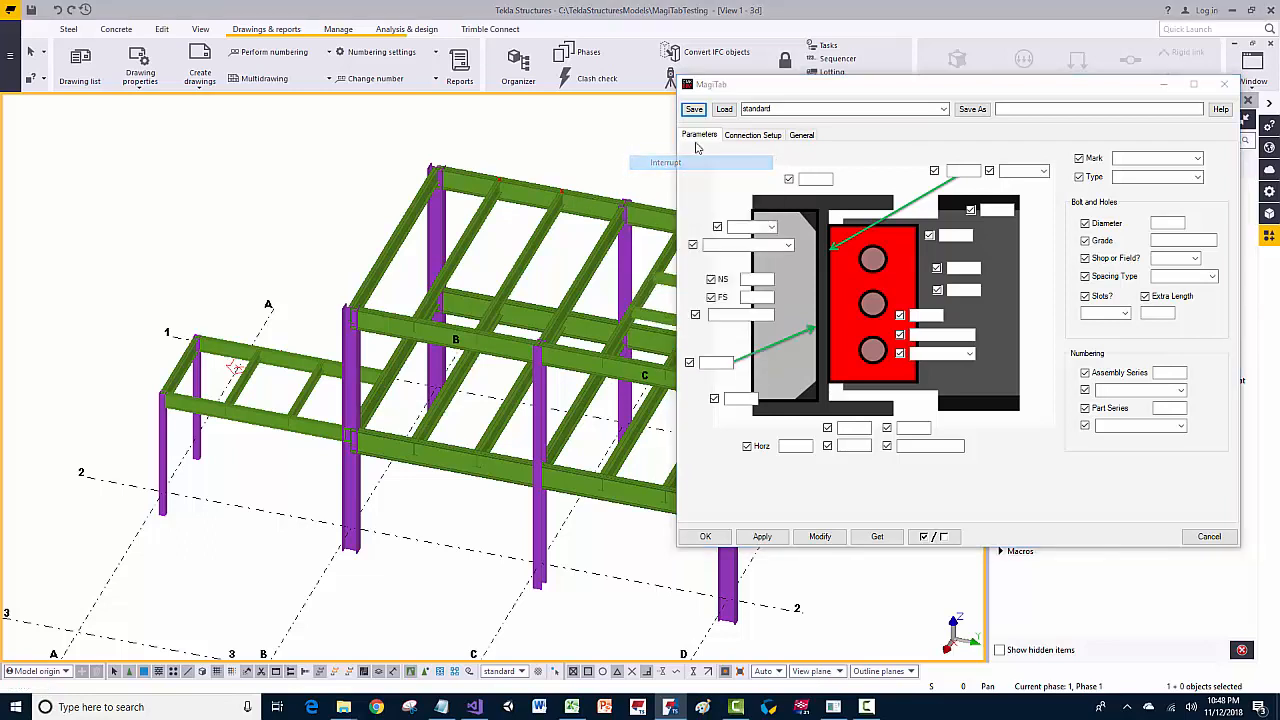
click(752, 134)
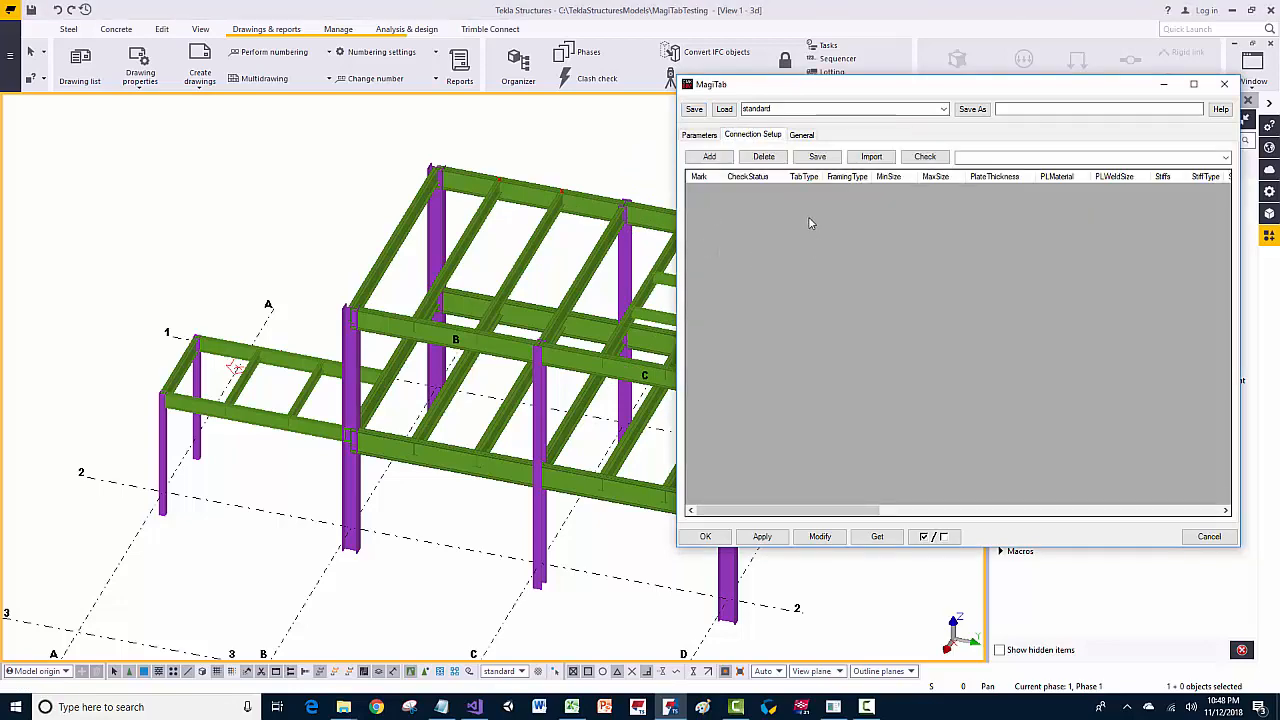
Step: Switch to Excel and examine the BM marks and their framing scenarios in MagiTabSetup.csv, widening the Framing Scenario column
click(571, 707)
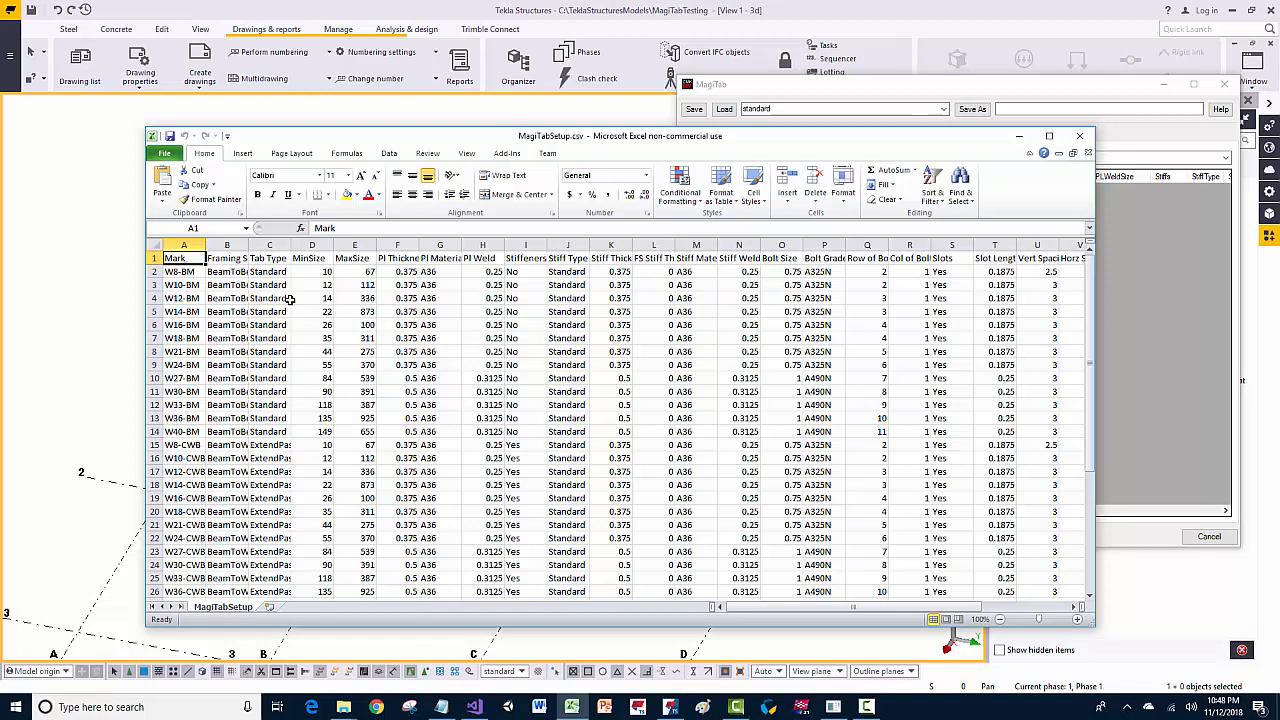
drag(180, 273, 189, 430)
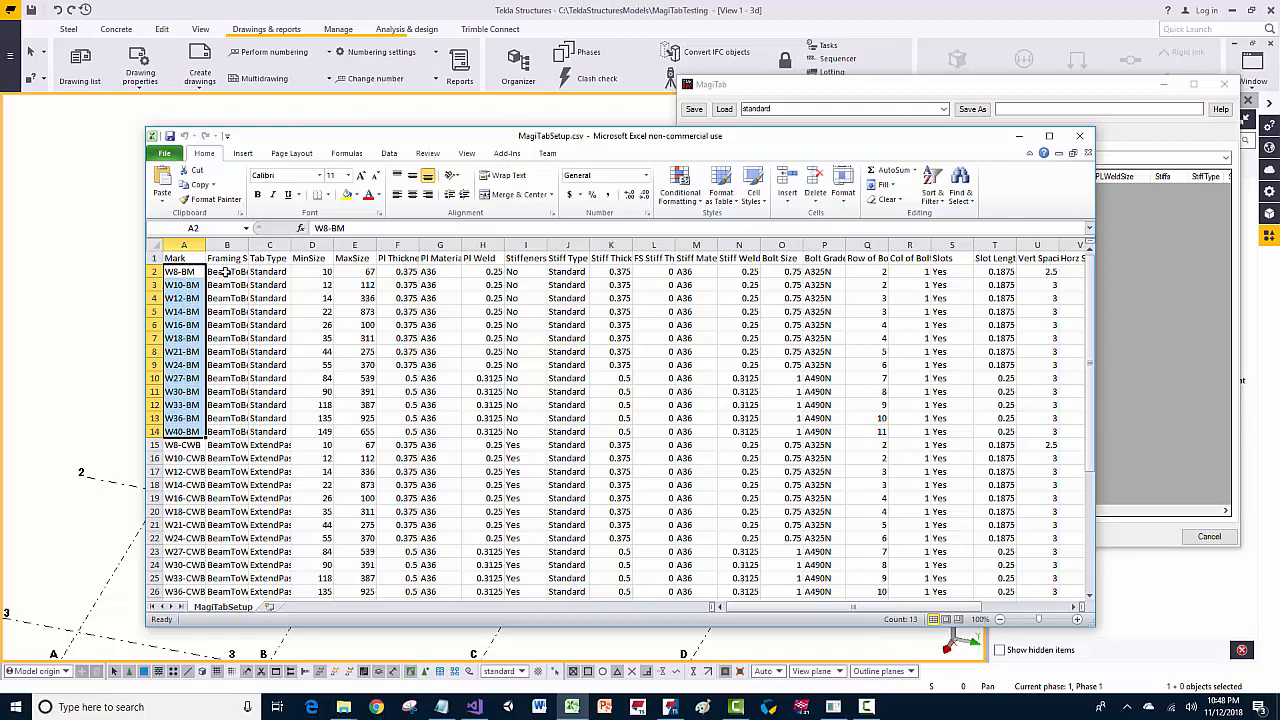
drag(248, 246, 304, 246)
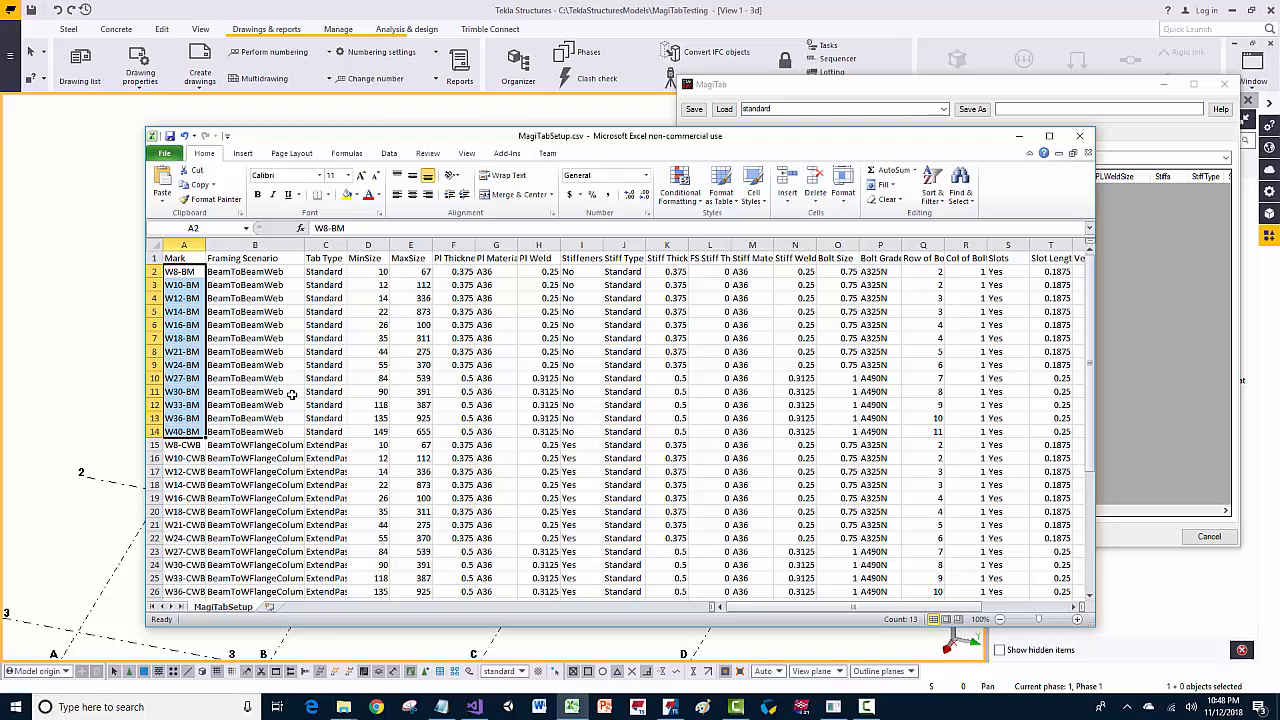
scroll(290, 396, down, 3)
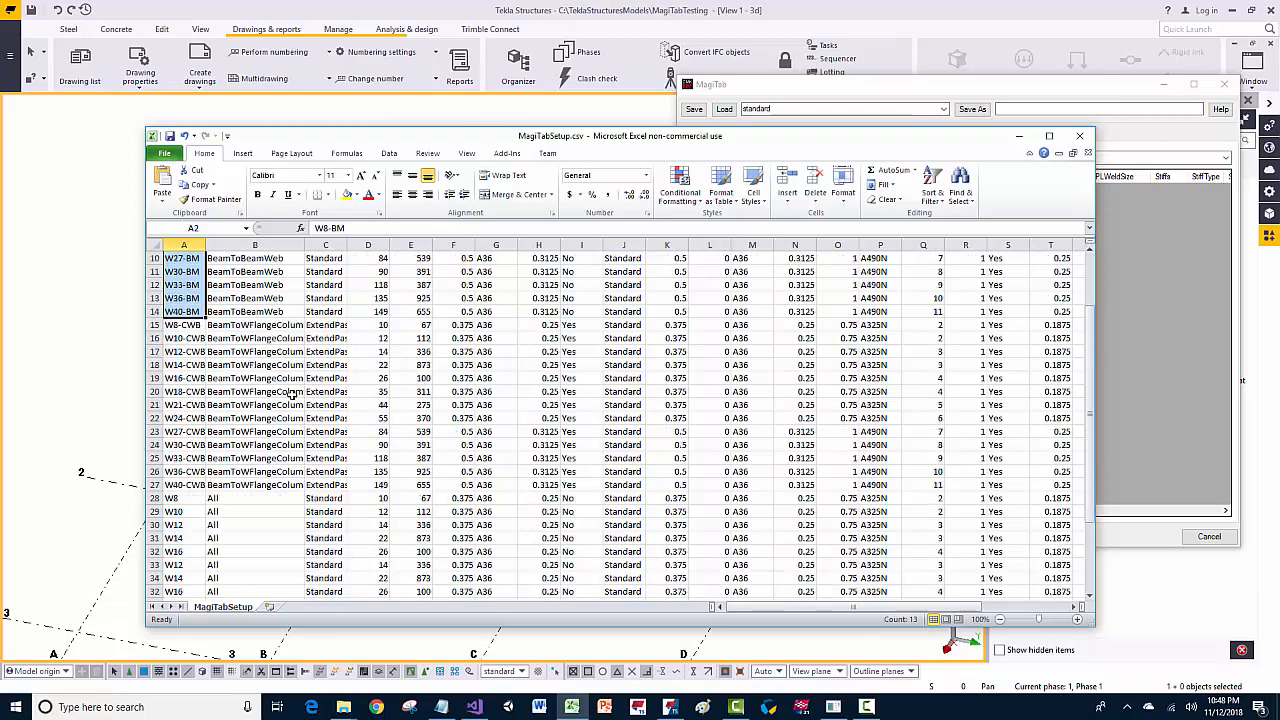
scroll(260, 430, up, 2)
scroll(225, 463, down, 7)
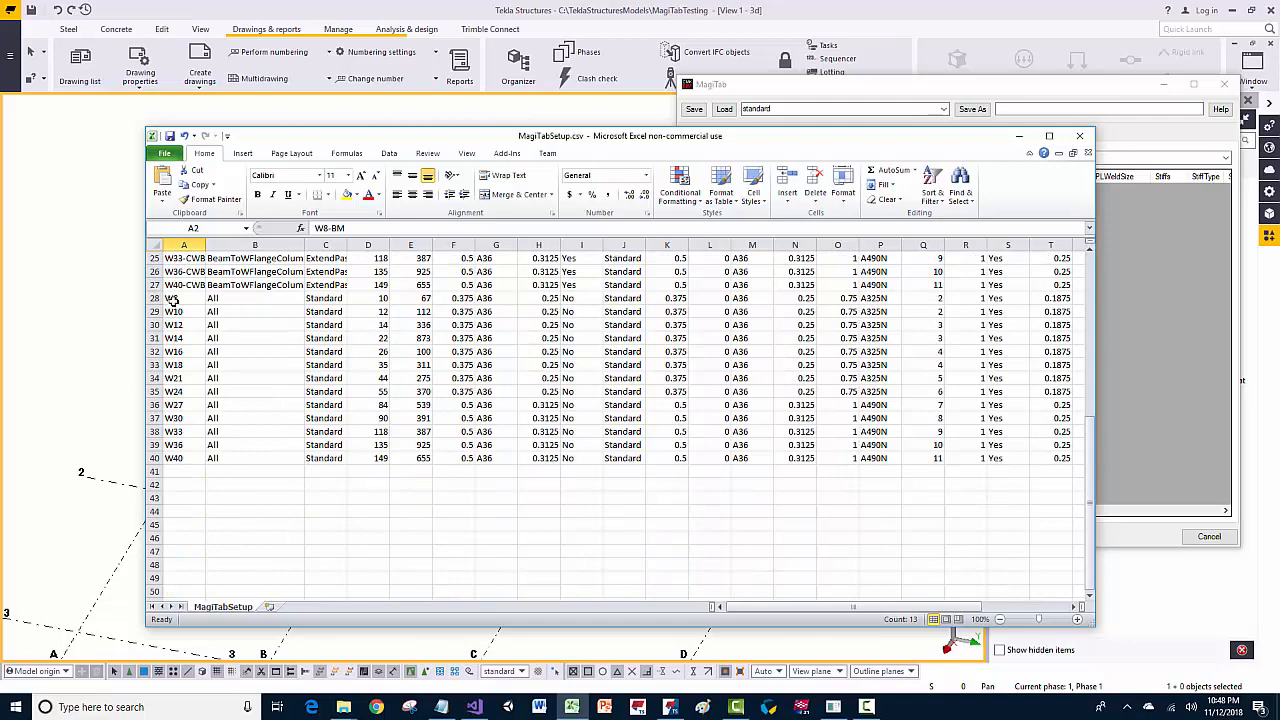
Step: Examine the W8 to W40 rows with framing scenario All, then close MagiTabSetup.csv without saving
drag(174, 300, 372, 444)
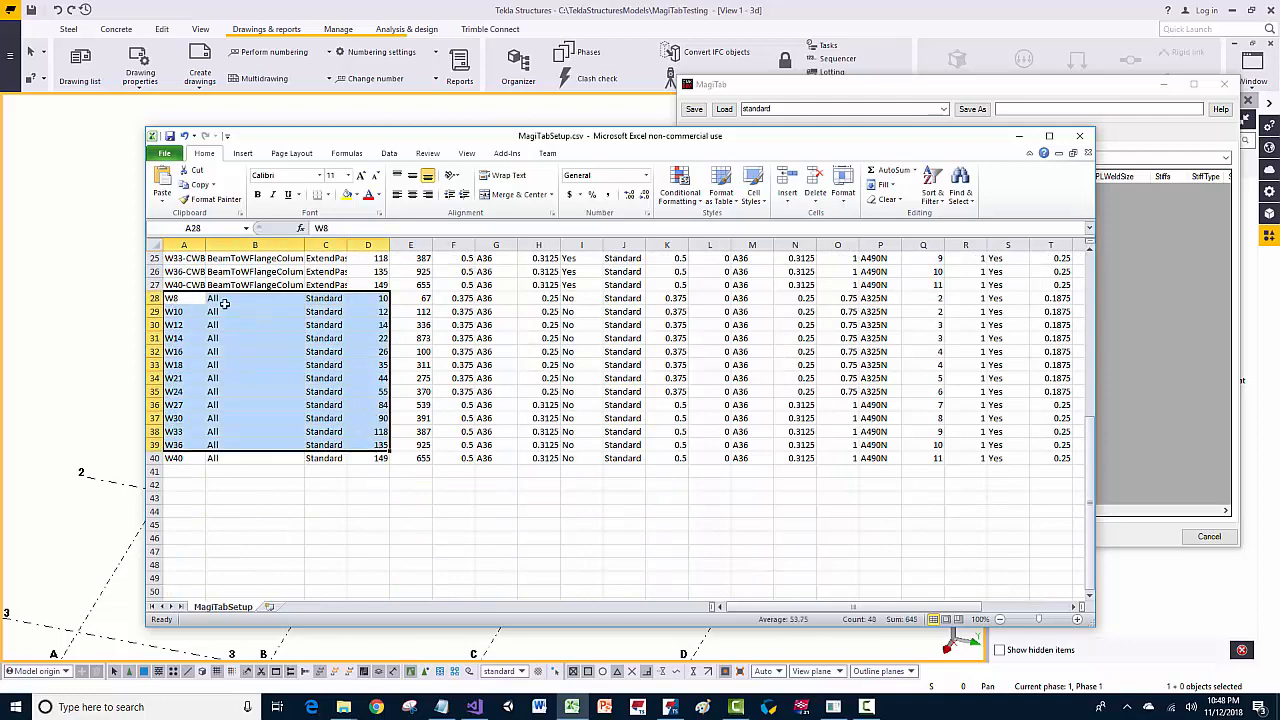
scroll(228, 300, up, 8)
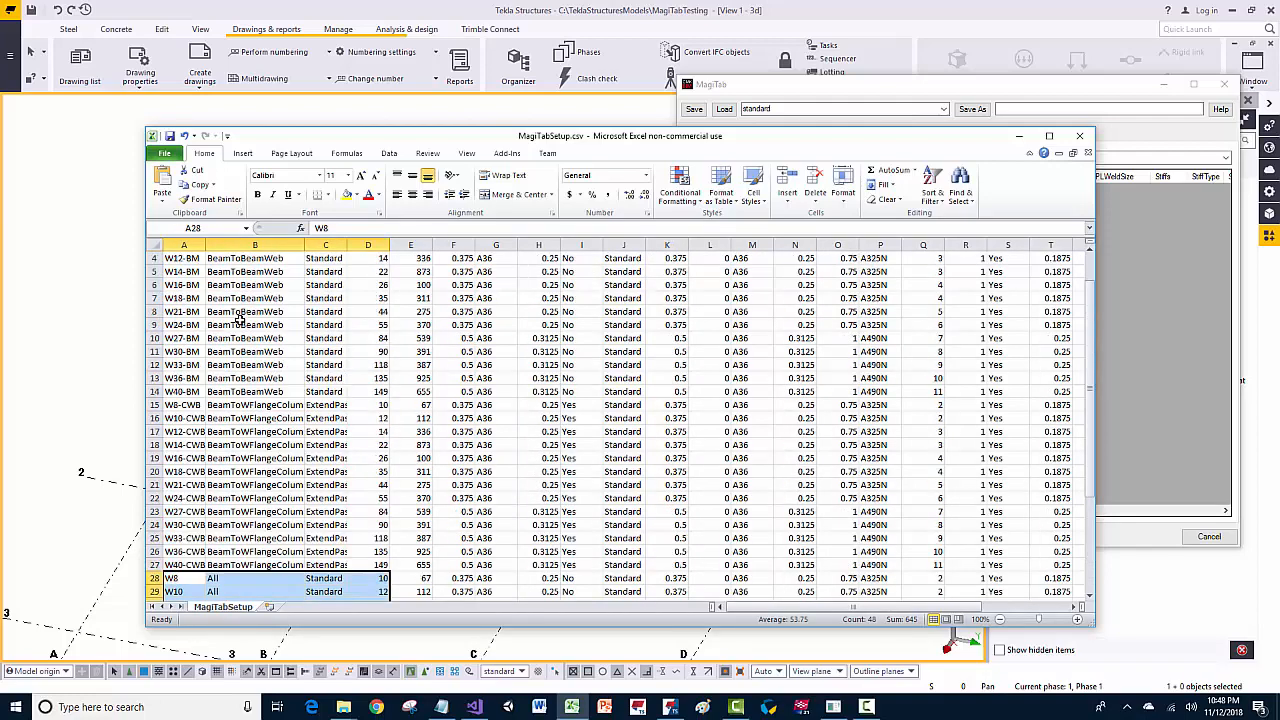
scroll(243, 385, down, 3)
scroll(239, 470, down, 3)
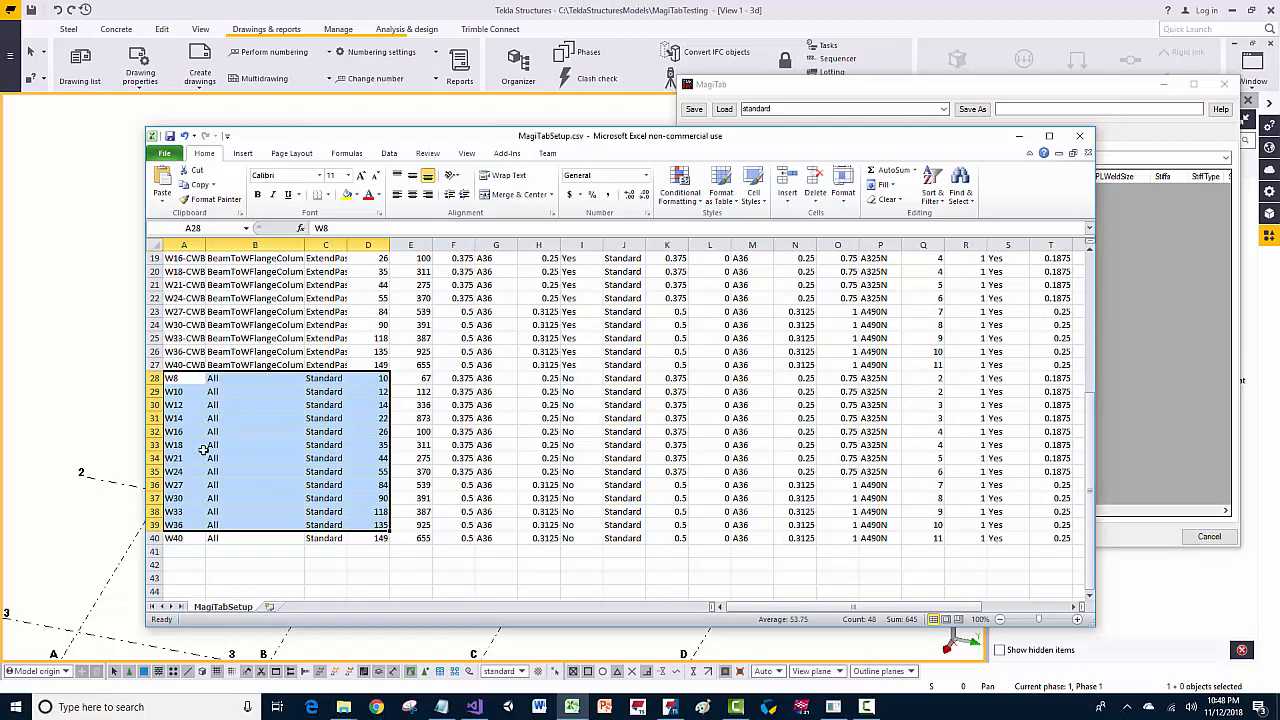
click(237, 380)
drag(237, 392, 233, 538)
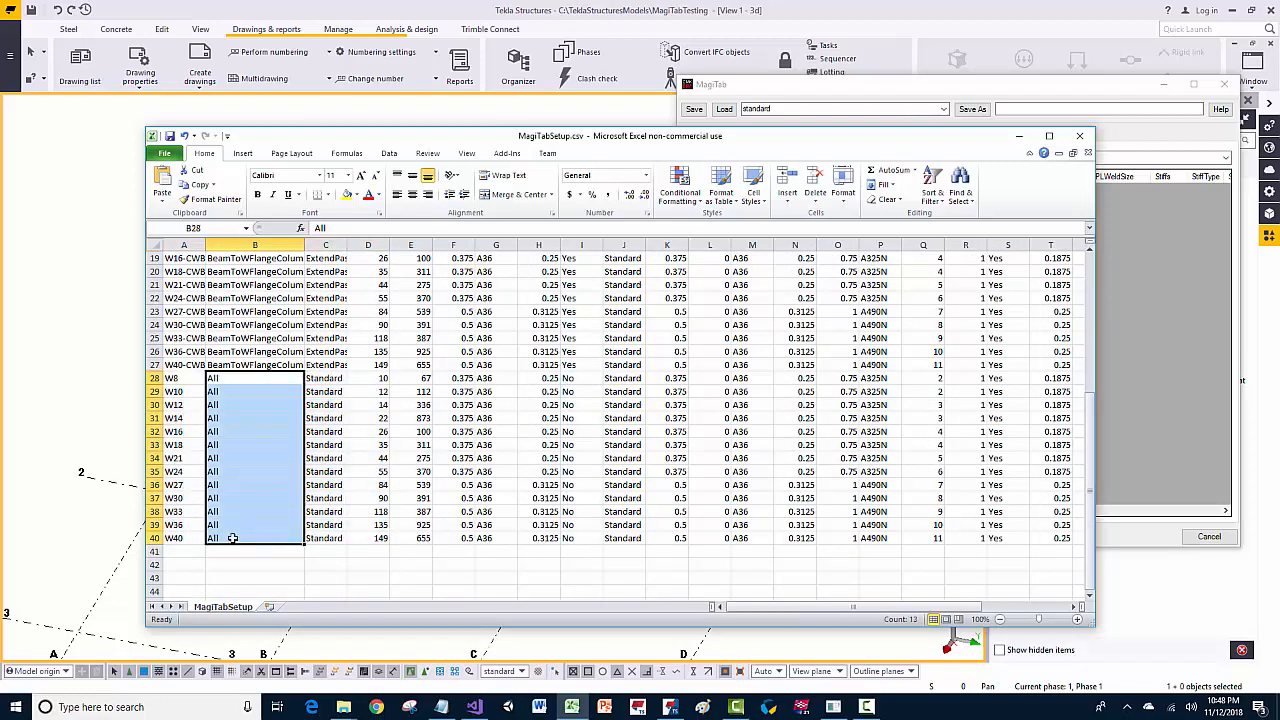
click(1078, 137)
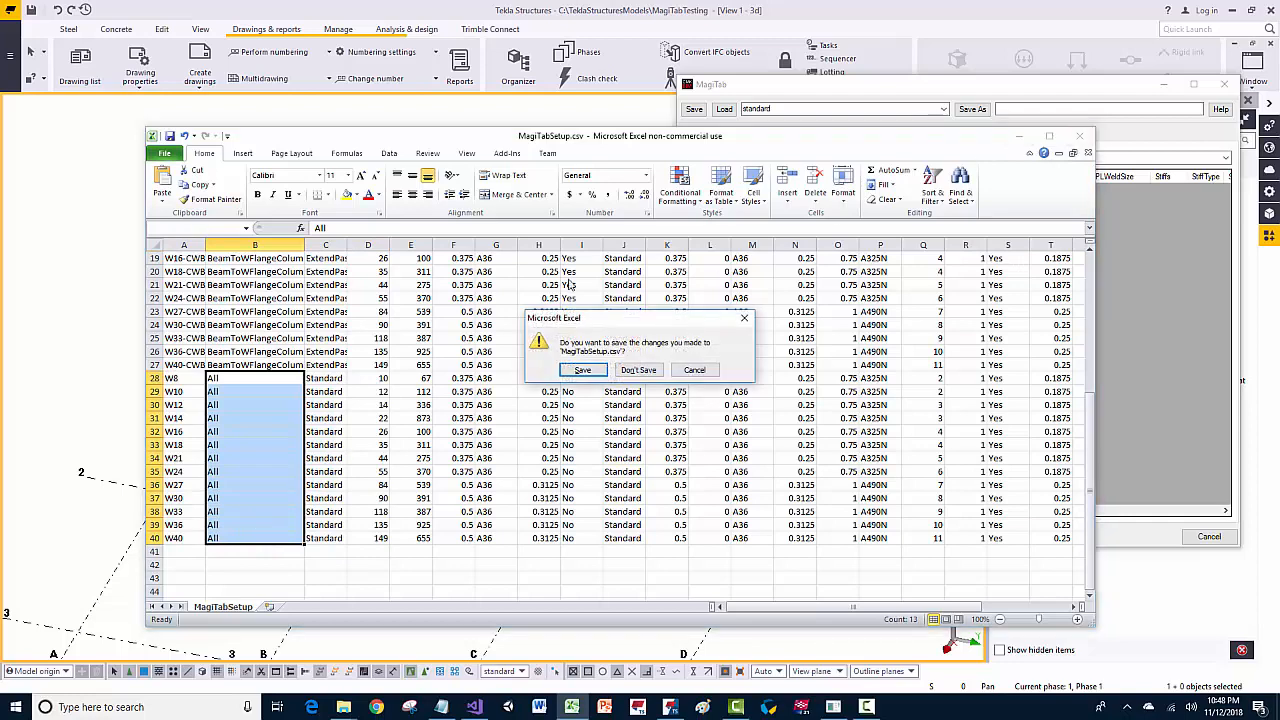
click(638, 370)
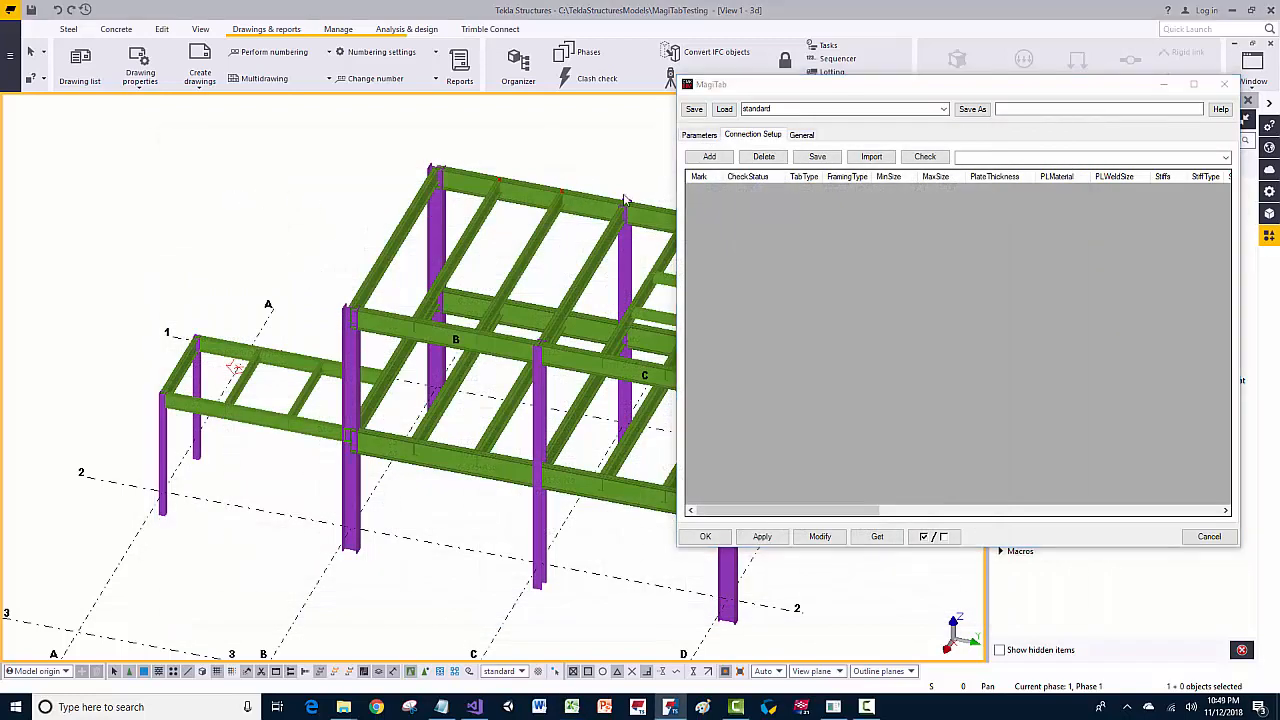
Step: Import MagiTabSetup.csv from the MagiTabTesting model folder into the MagiTab connection setup
click(871, 157)
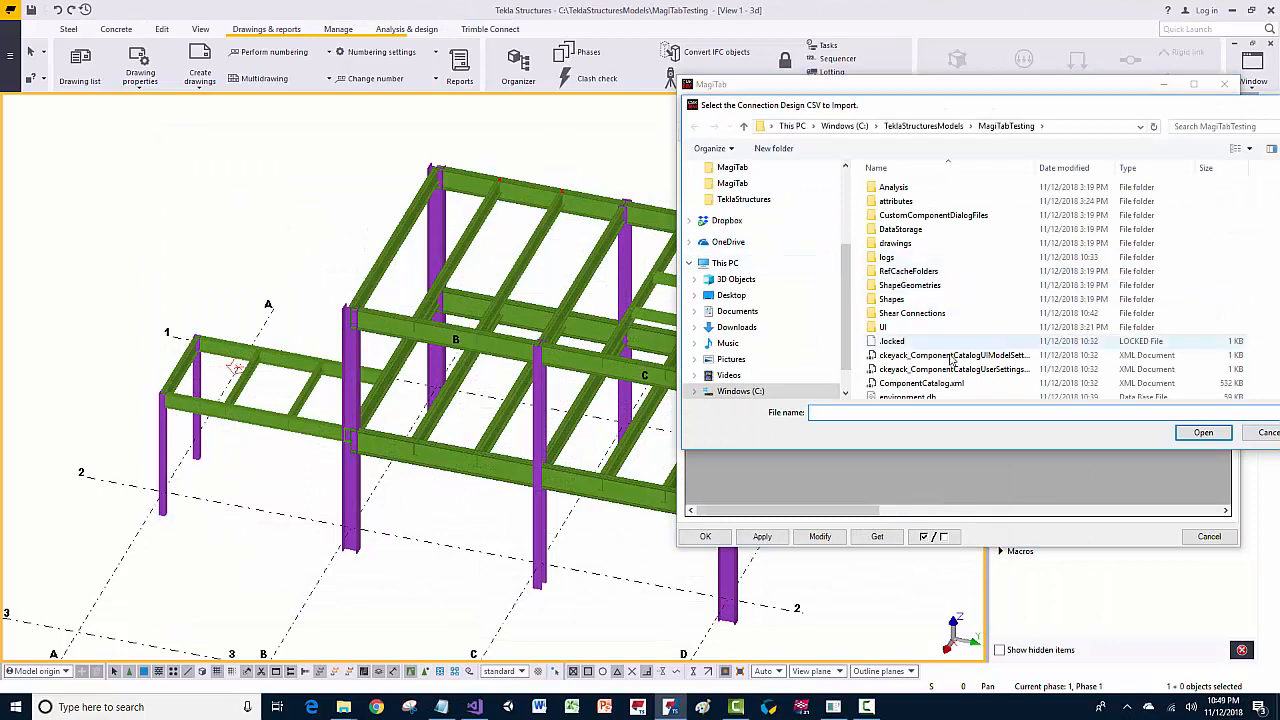
scroll(938, 316, down, 3)
click(930, 308)
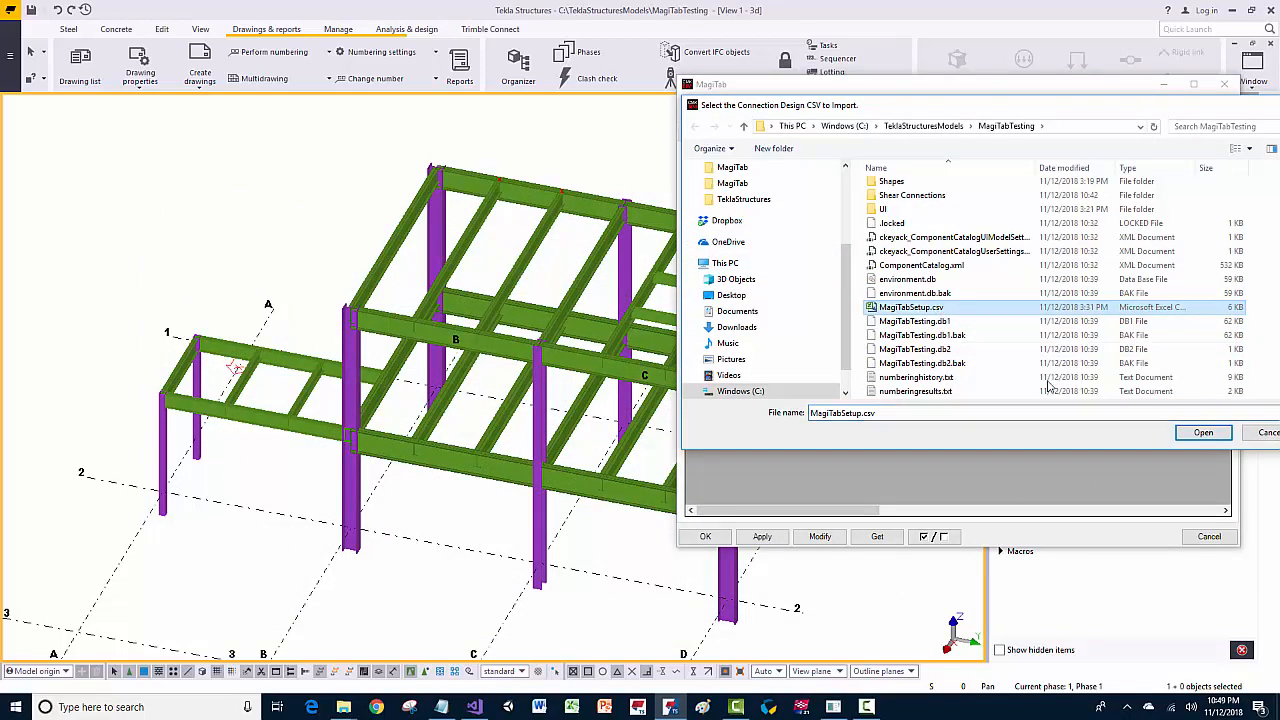
click(1200, 432)
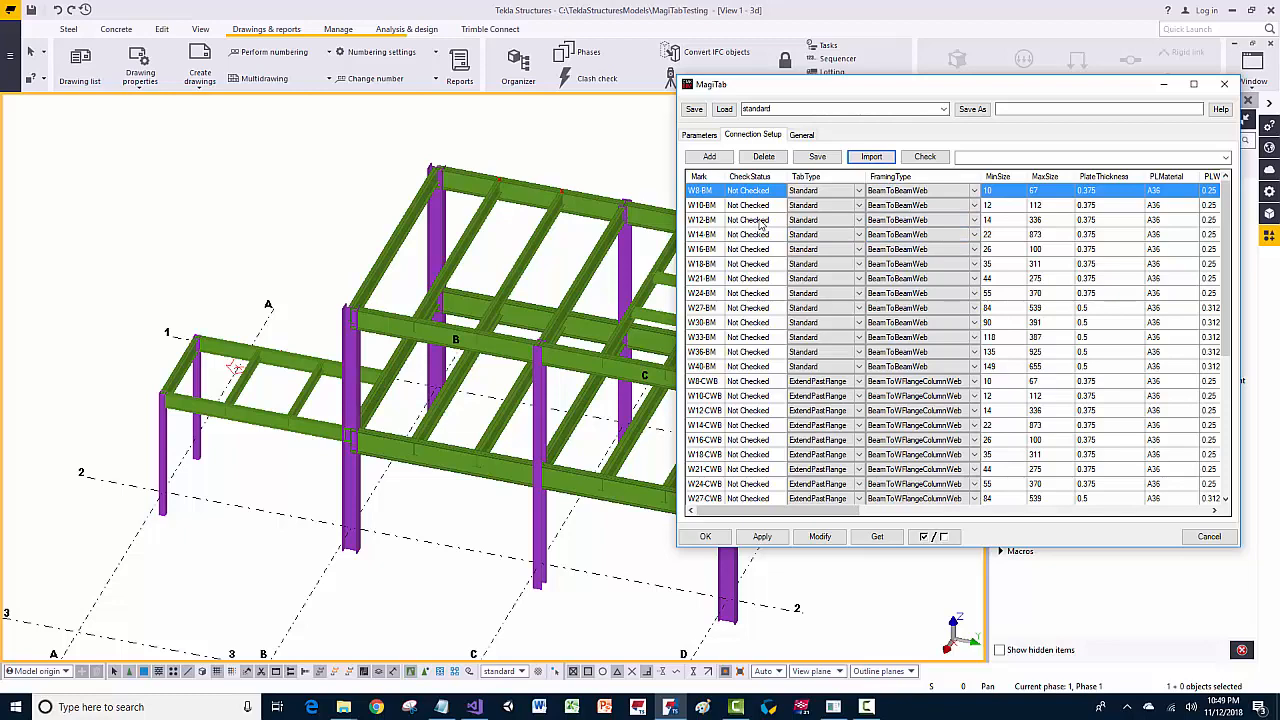
Step: Check the Mark options in the MagiTab parameters and accept the component settings
click(700, 134)
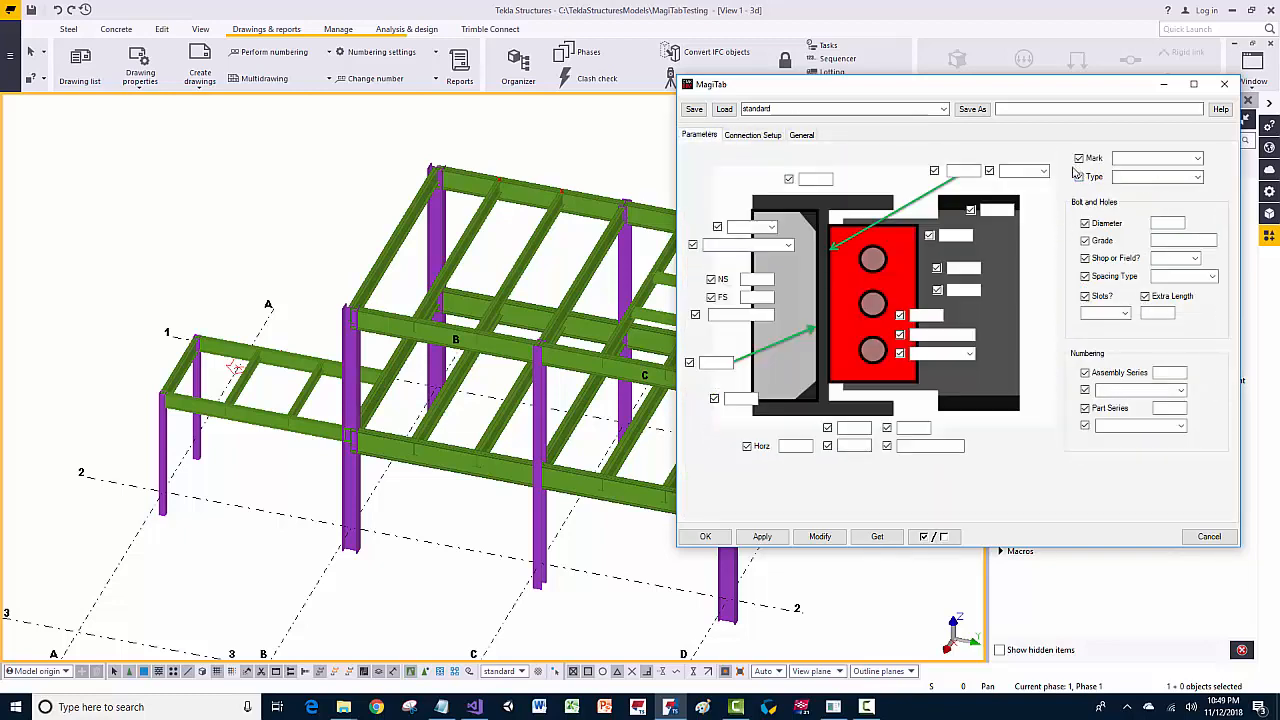
click(1197, 158)
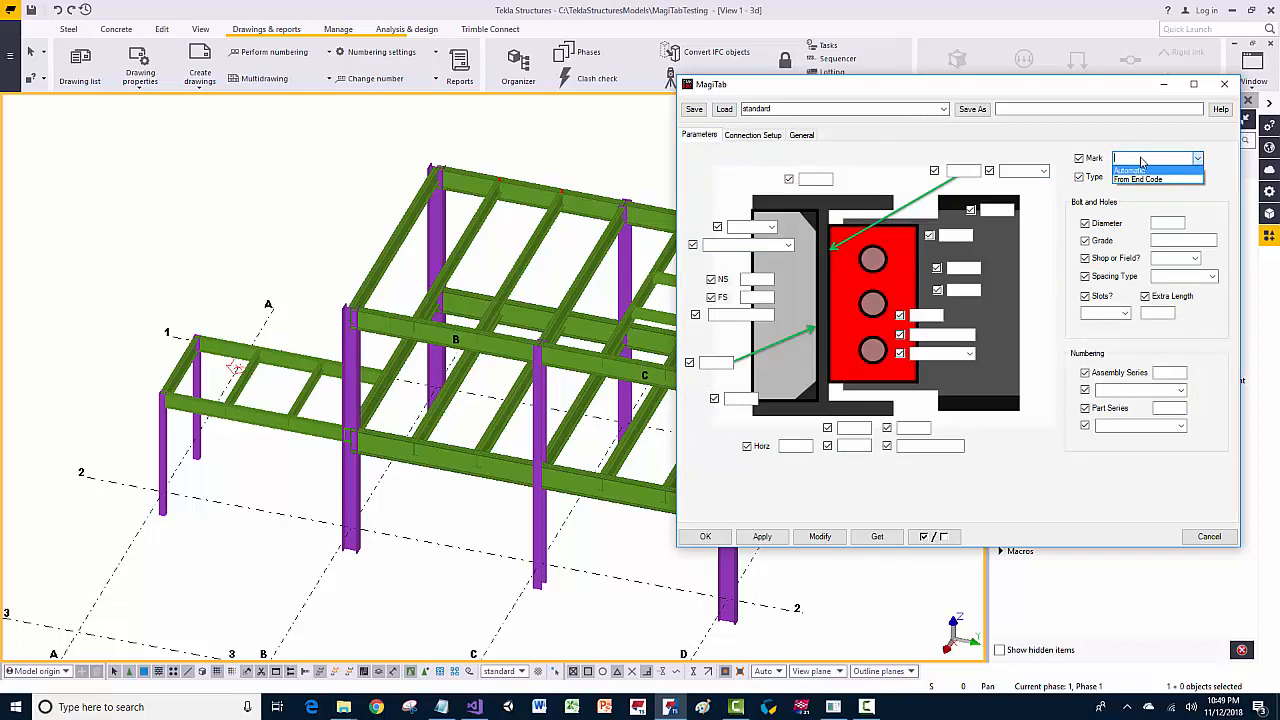
click(1197, 158)
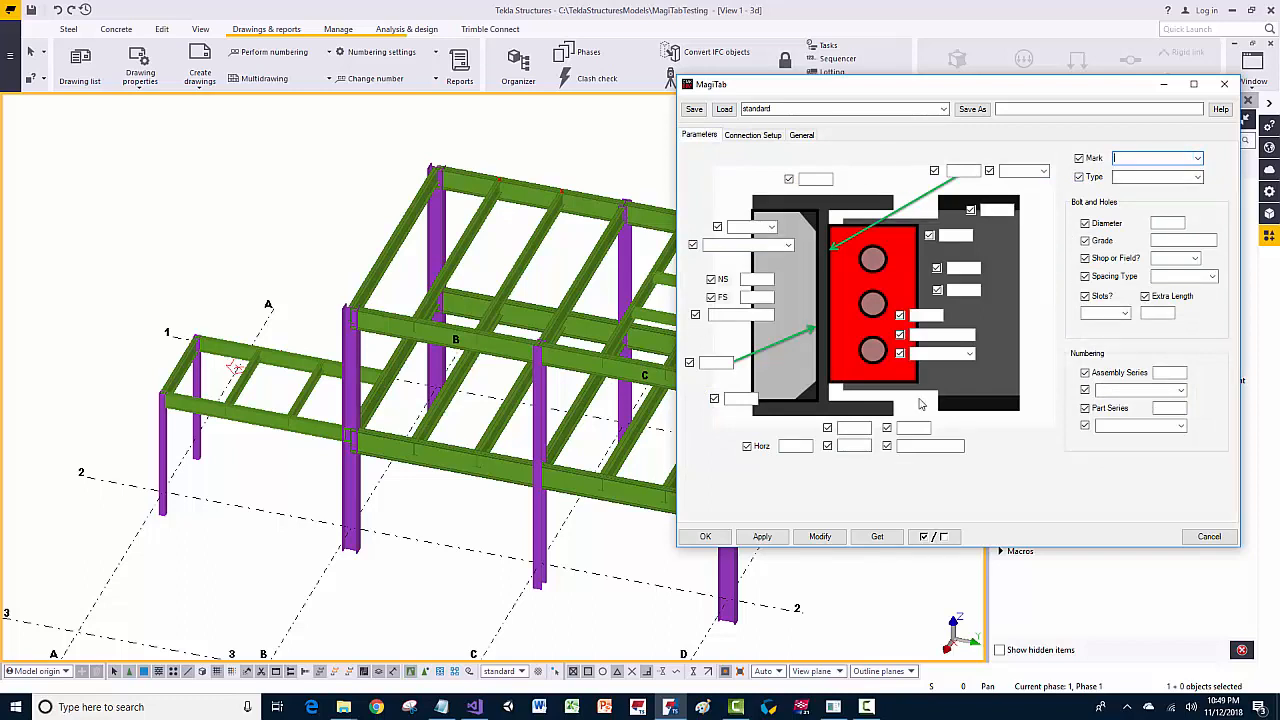
click(268, 192)
click(705, 536)
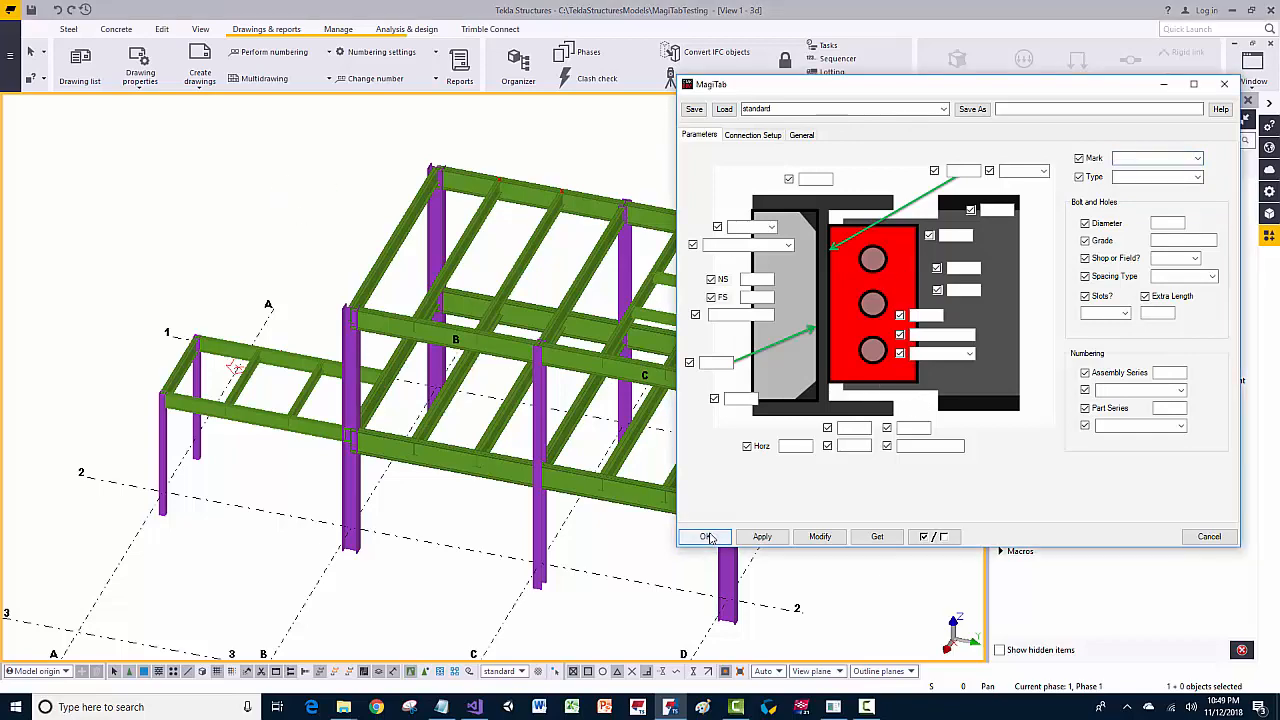
Step: Place MagiTab connections between the upper rear corner column and the two roof beams framing into its web and flange
scroll(400, 175, up, 4)
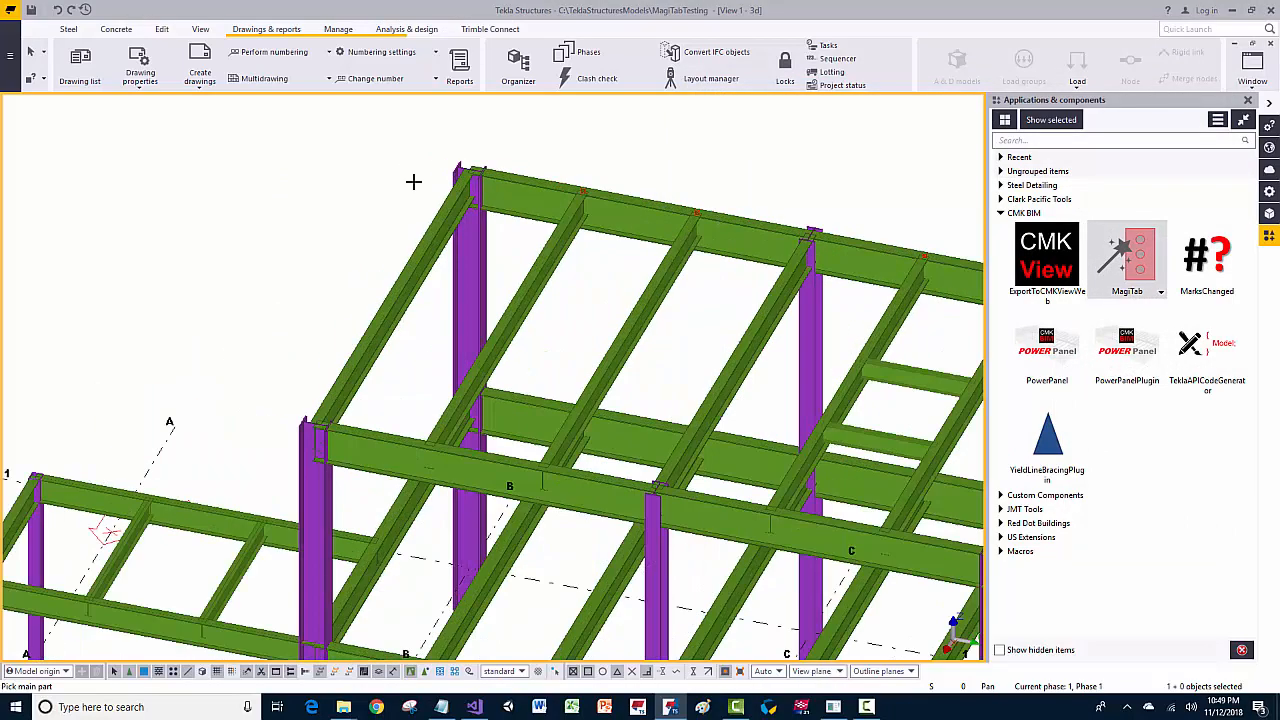
click(473, 250)
click(442, 198)
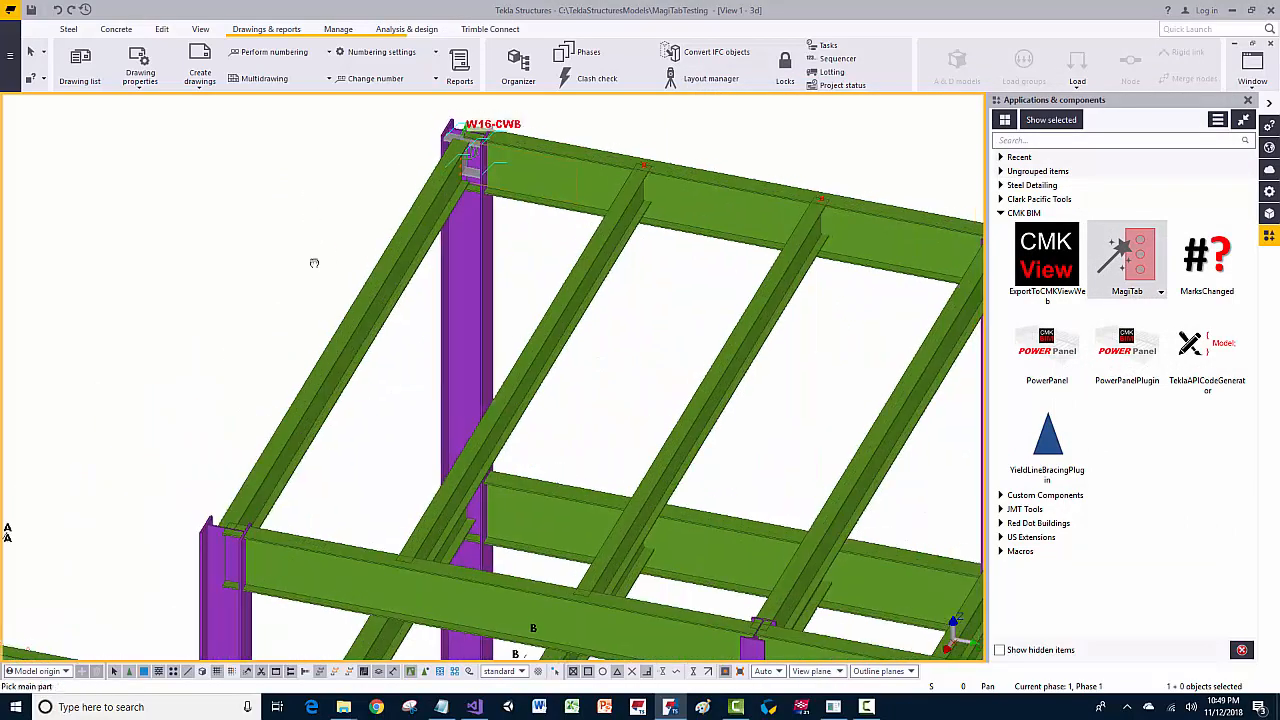
middle_drag(314, 263, 302, 427)
scroll(451, 389, up, 3)
click(451, 389)
click(532, 318)
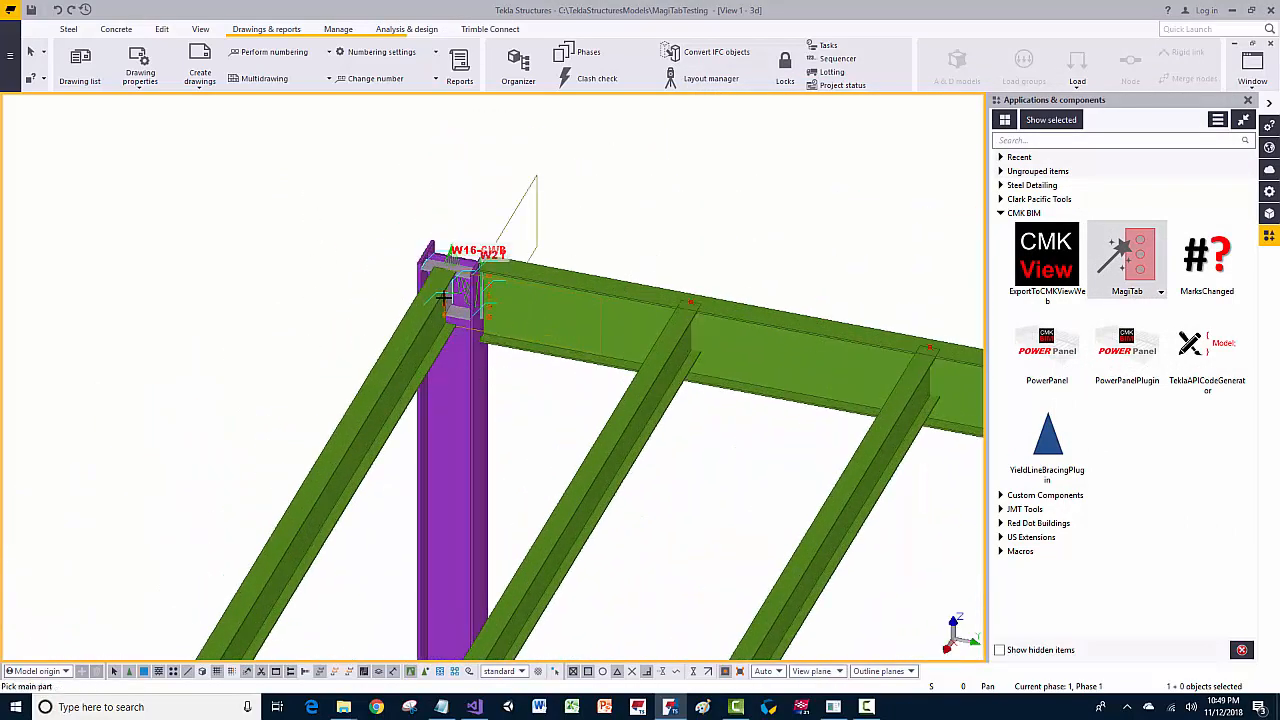
Step: Examine the plates, stiffeners, bolts and marks of the two connections at the top of the corner column
scroll(468, 263, up, 3)
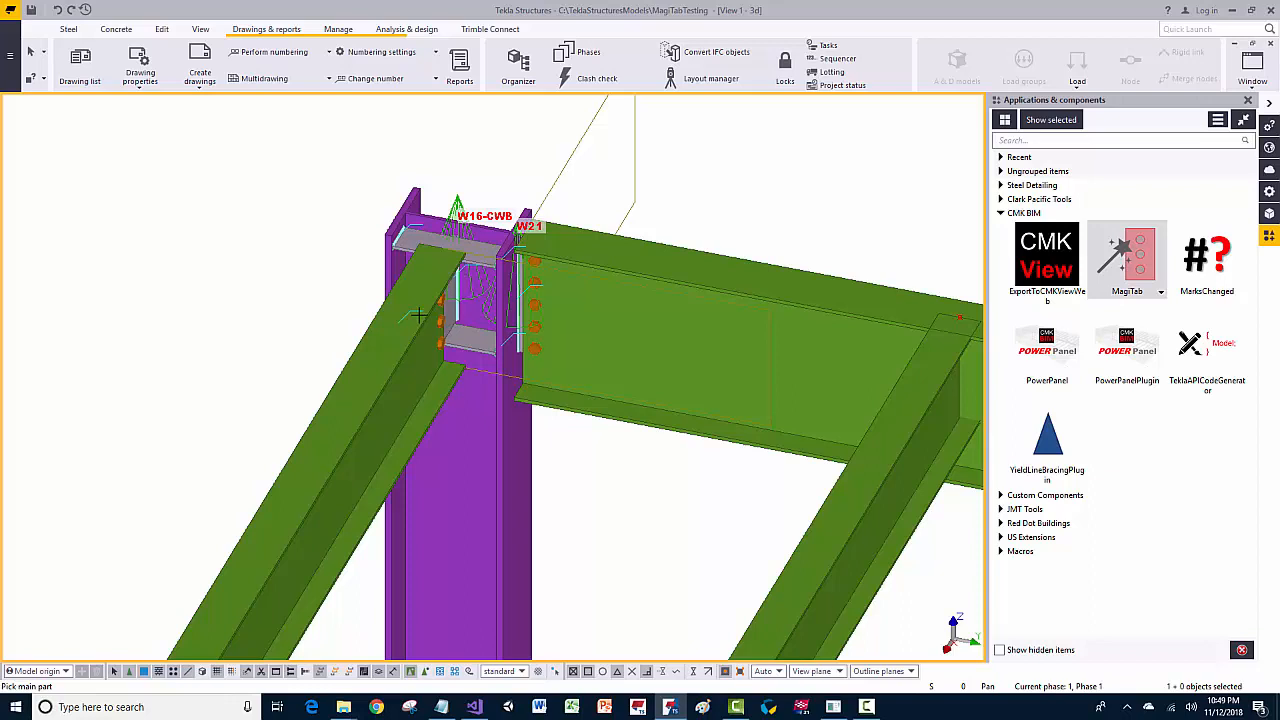
scroll(497, 340, down, 1)
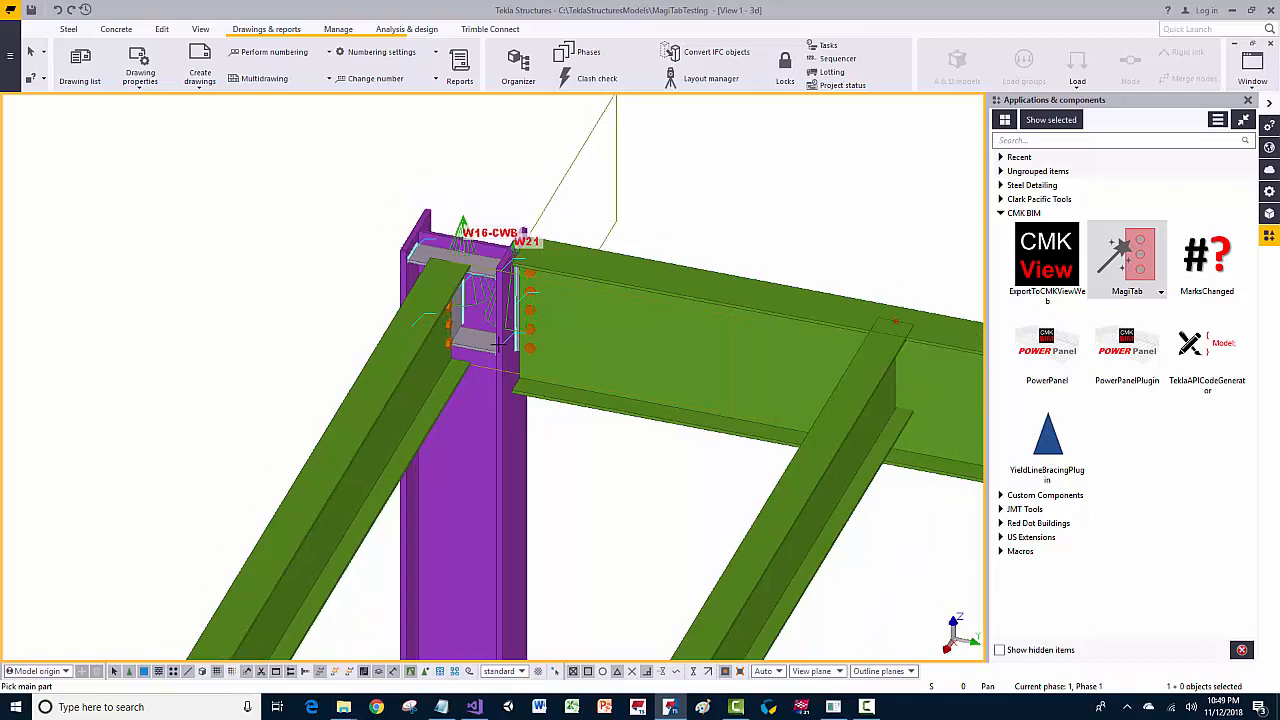
scroll(500, 348, down, 1)
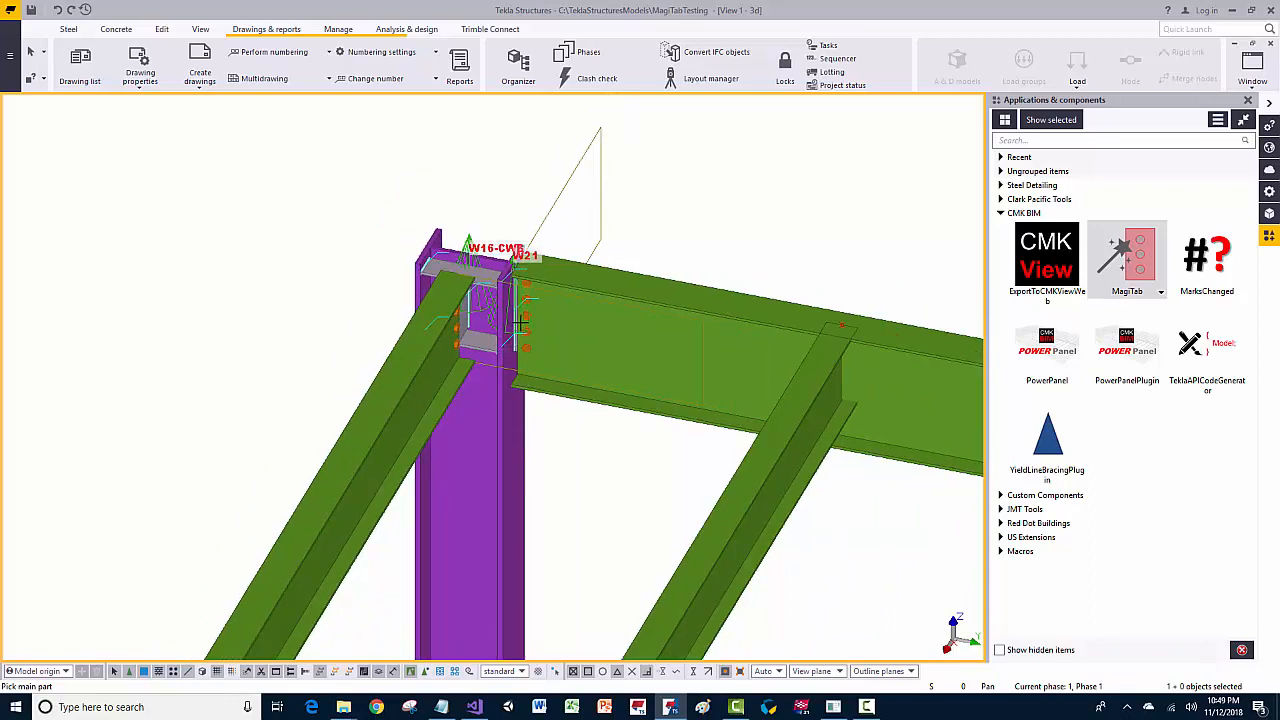
scroll(430, 278, up, 3)
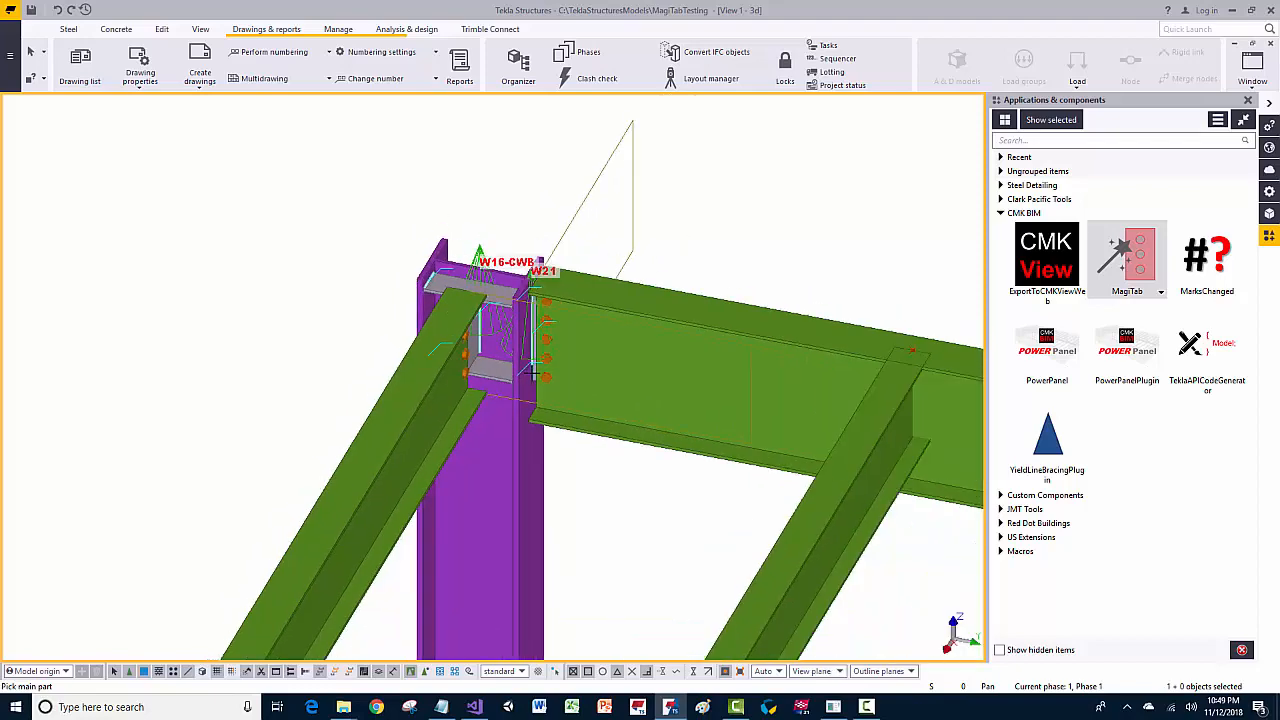
scroll(497, 283, up, 2)
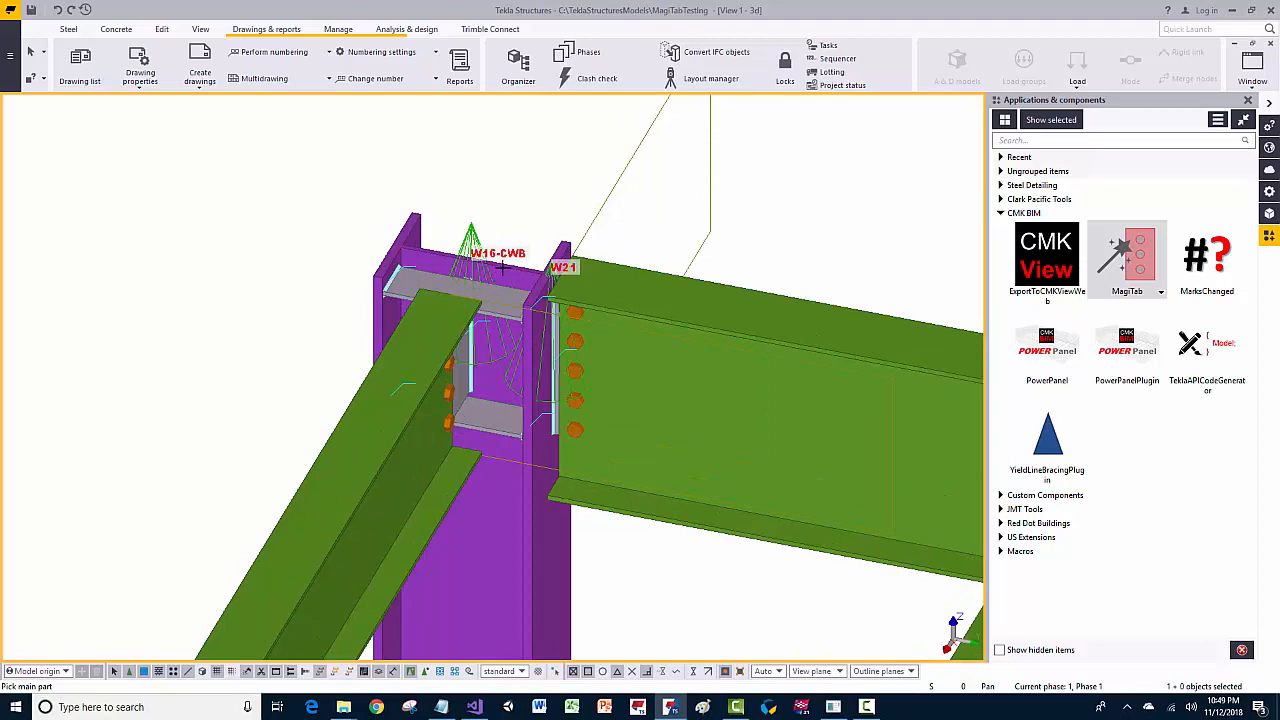
scroll(438, 281, down, 1)
scroll(443, 333, down, 2)
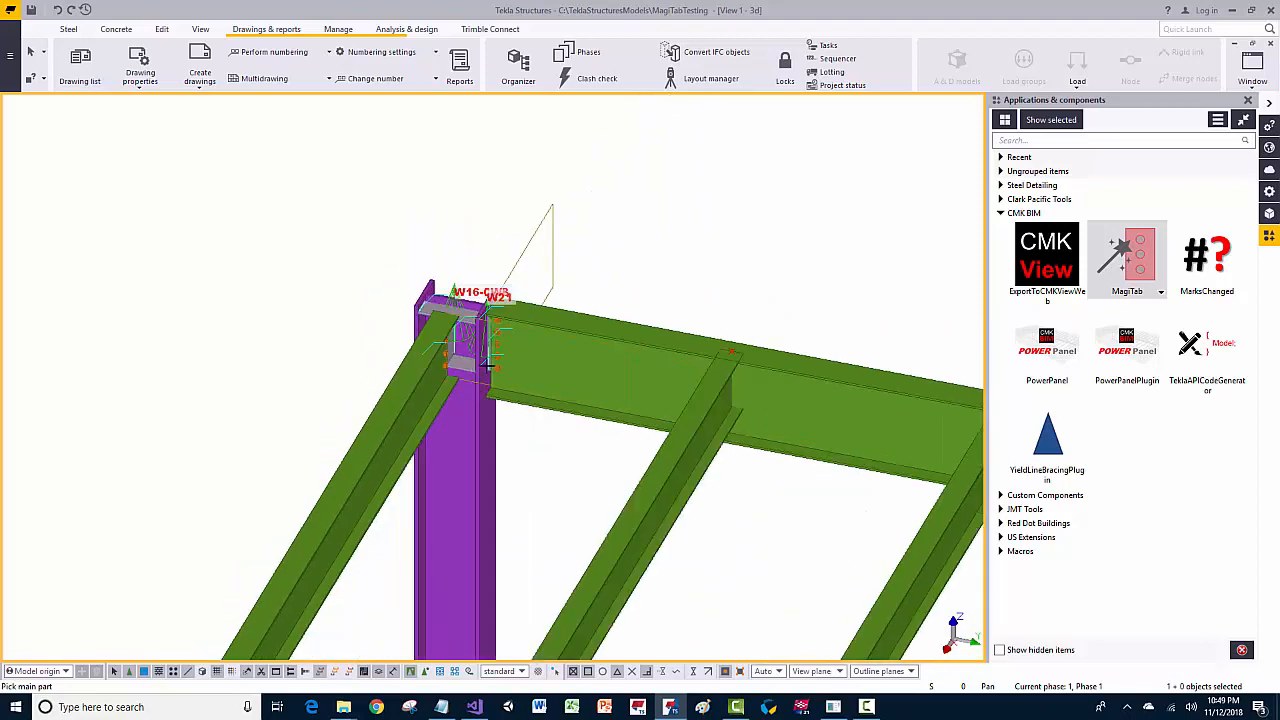
Step: Place a MagiTab connection between the rear roof girder and the first intermediate beam beside the corner column, then end placement
click(667, 373)
click(682, 437)
scroll(723, 334, up, 3)
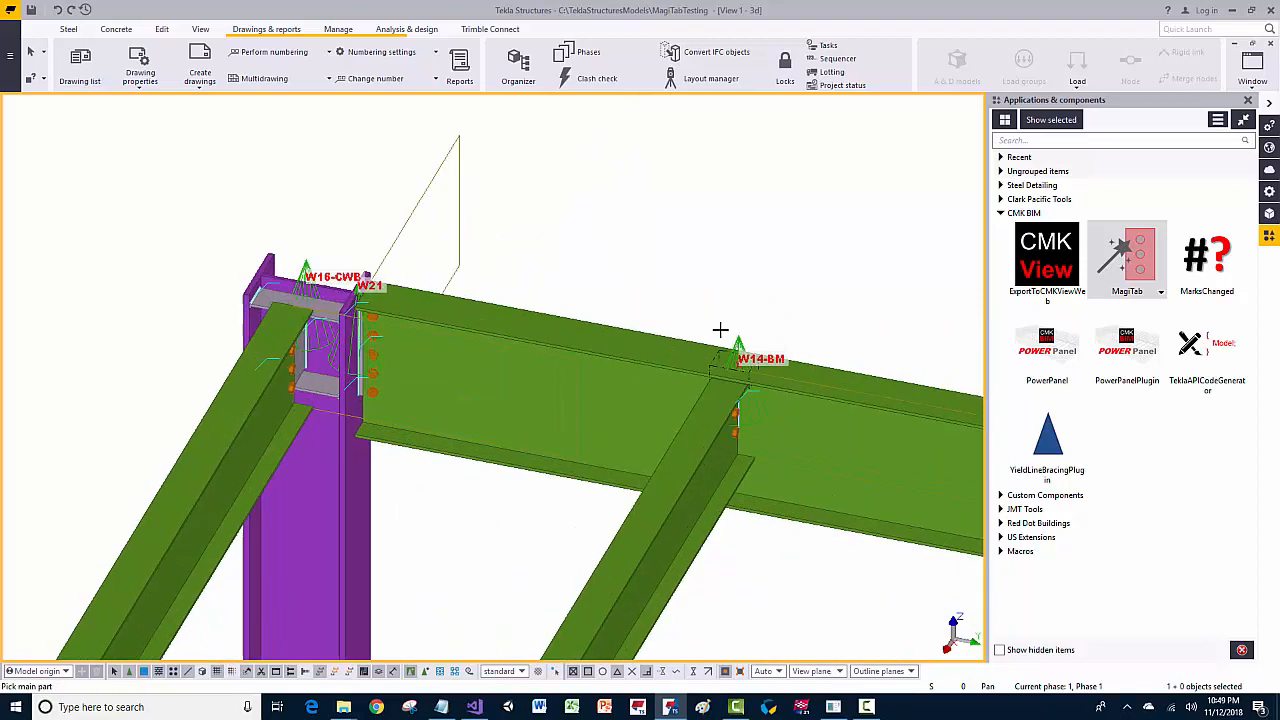
scroll(563, 338, down, 1)
scroll(580, 386, down, 1)
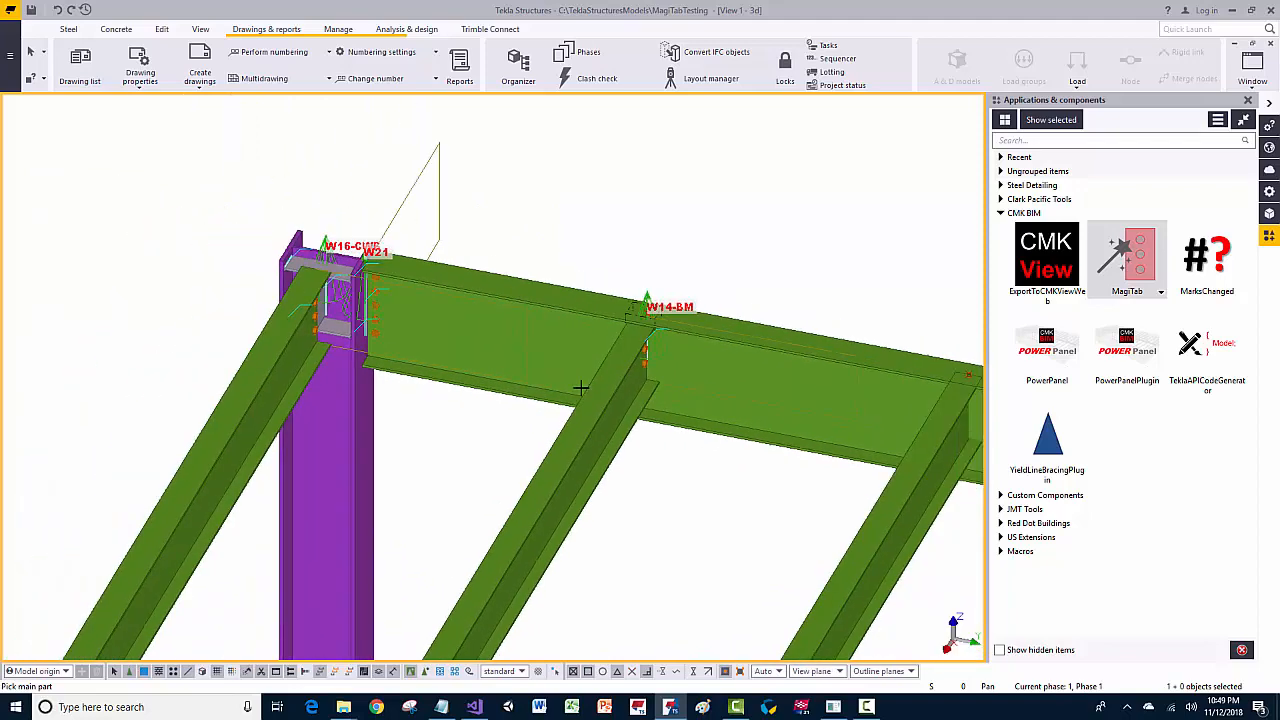
right_click(502, 245)
click(522, 251)
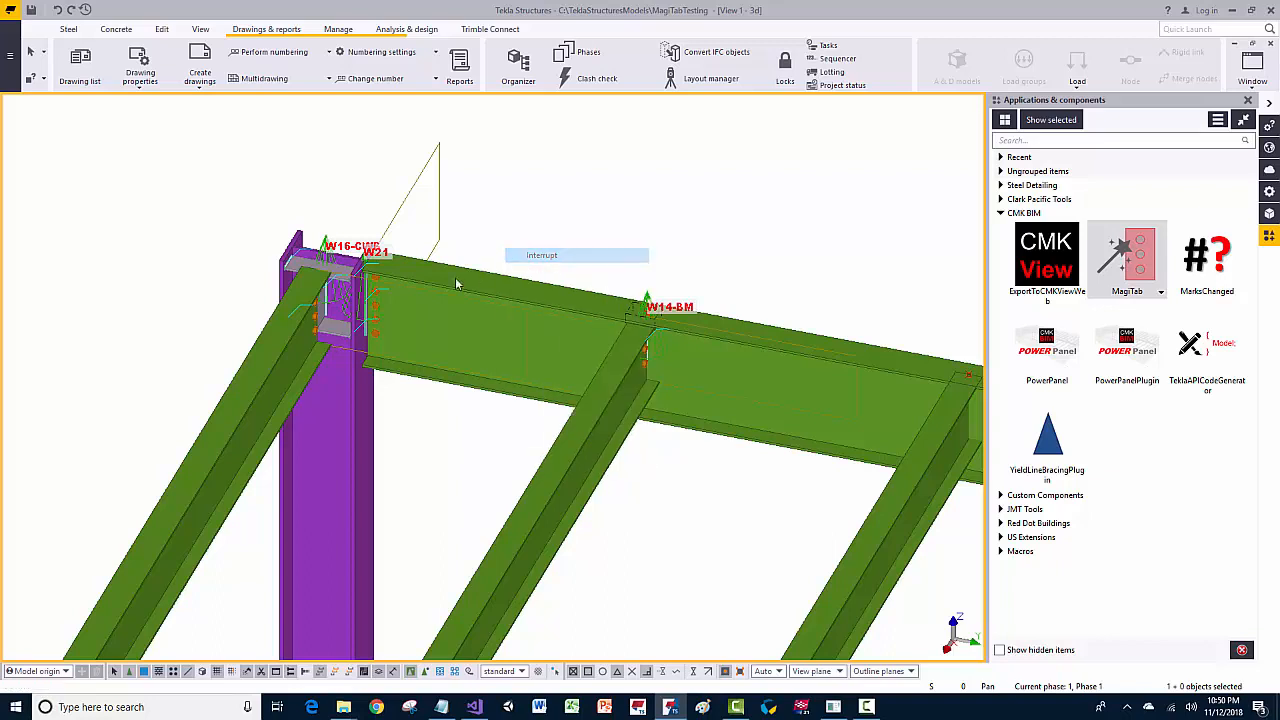
middle_drag(406, 355, 480, 358)
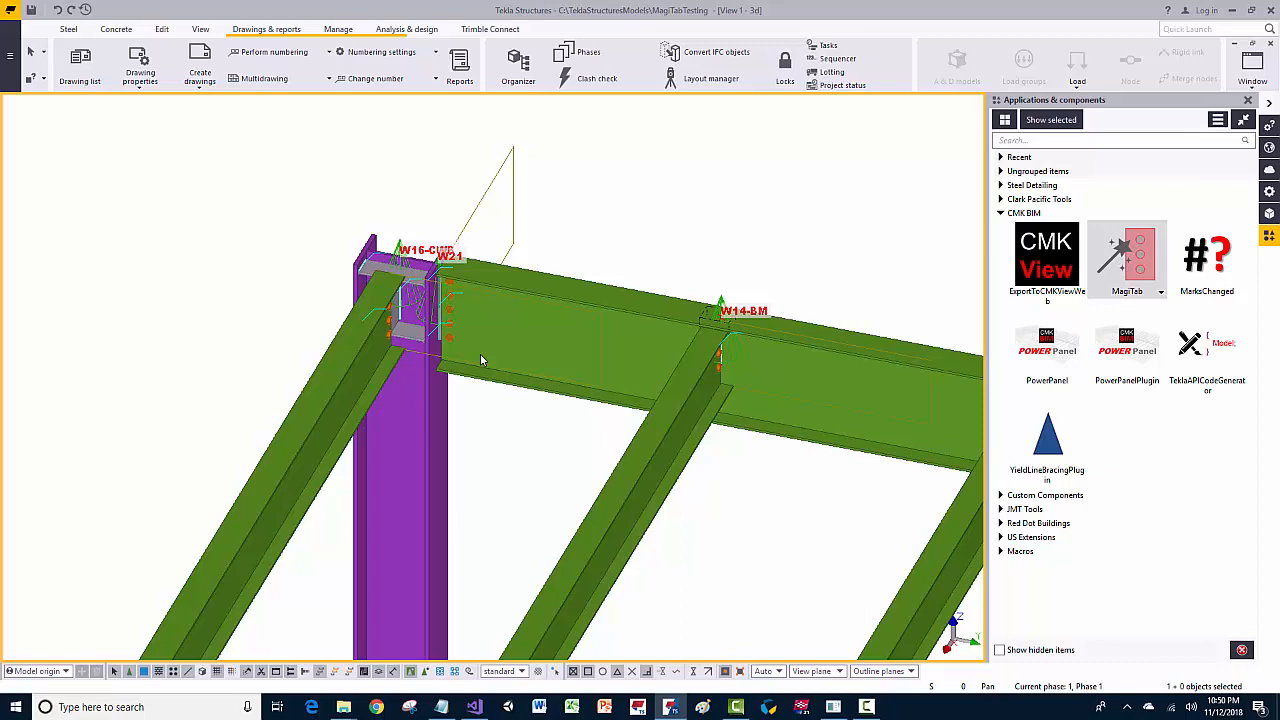
Step: Change the corner column's rotation to Top and check how its two beam connections adapt
double_click(388, 437)
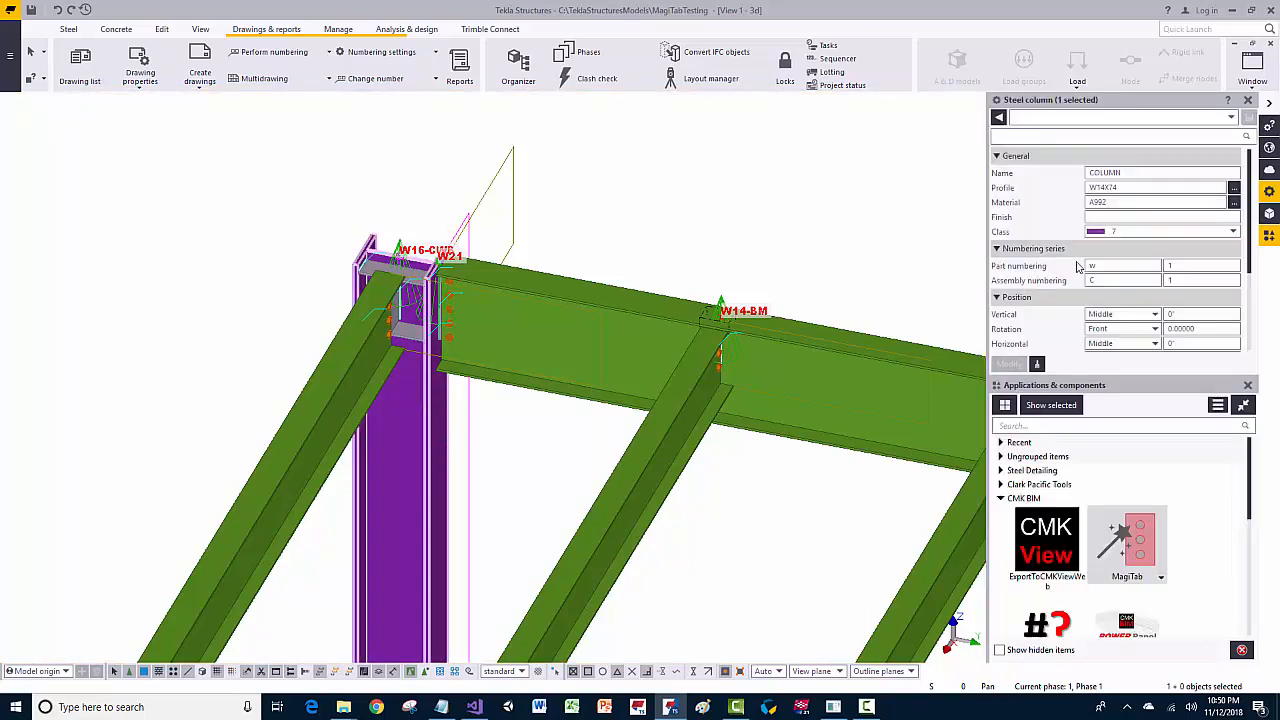
click(1113, 335)
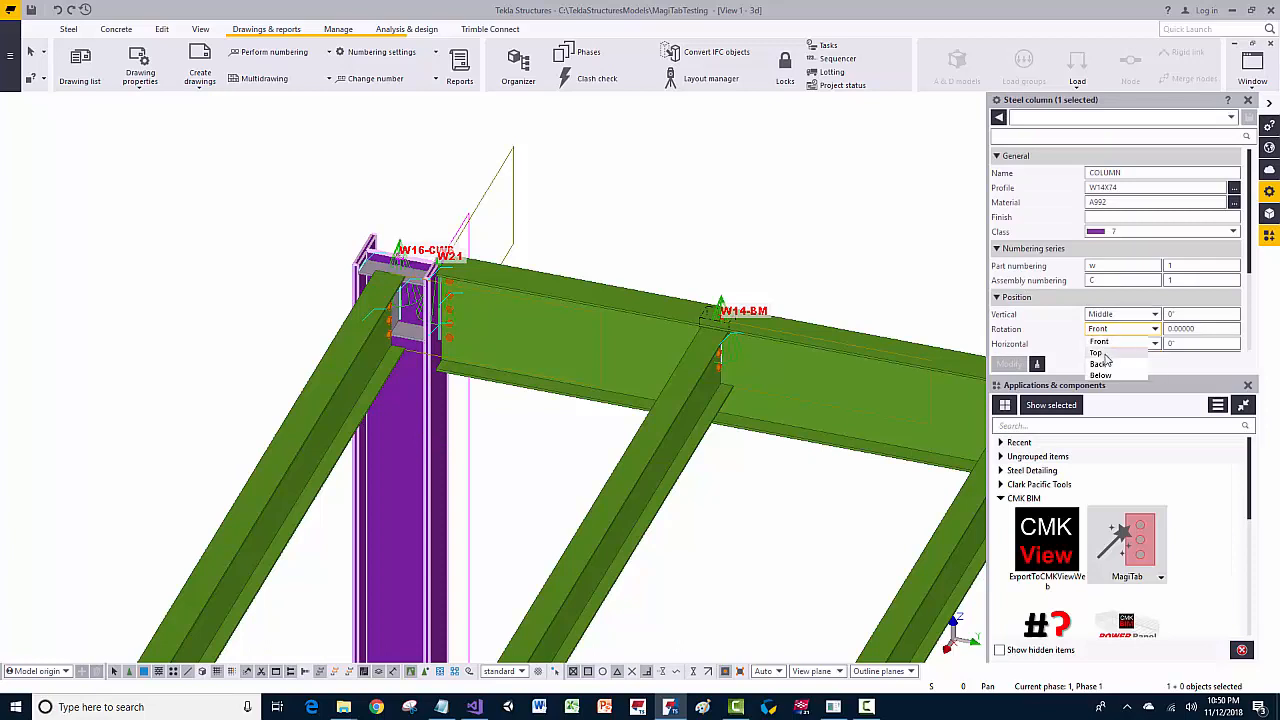
click(1103, 354)
click(1008, 364)
click(642, 219)
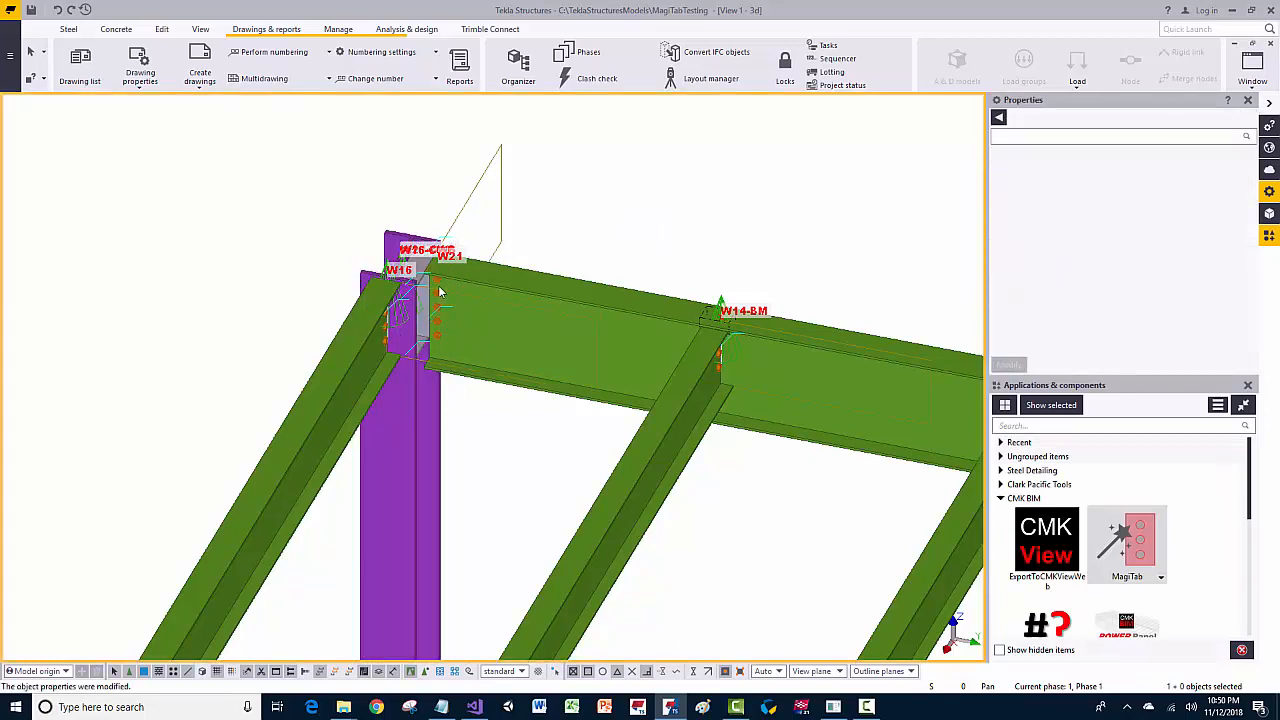
scroll(430, 305, up, 2)
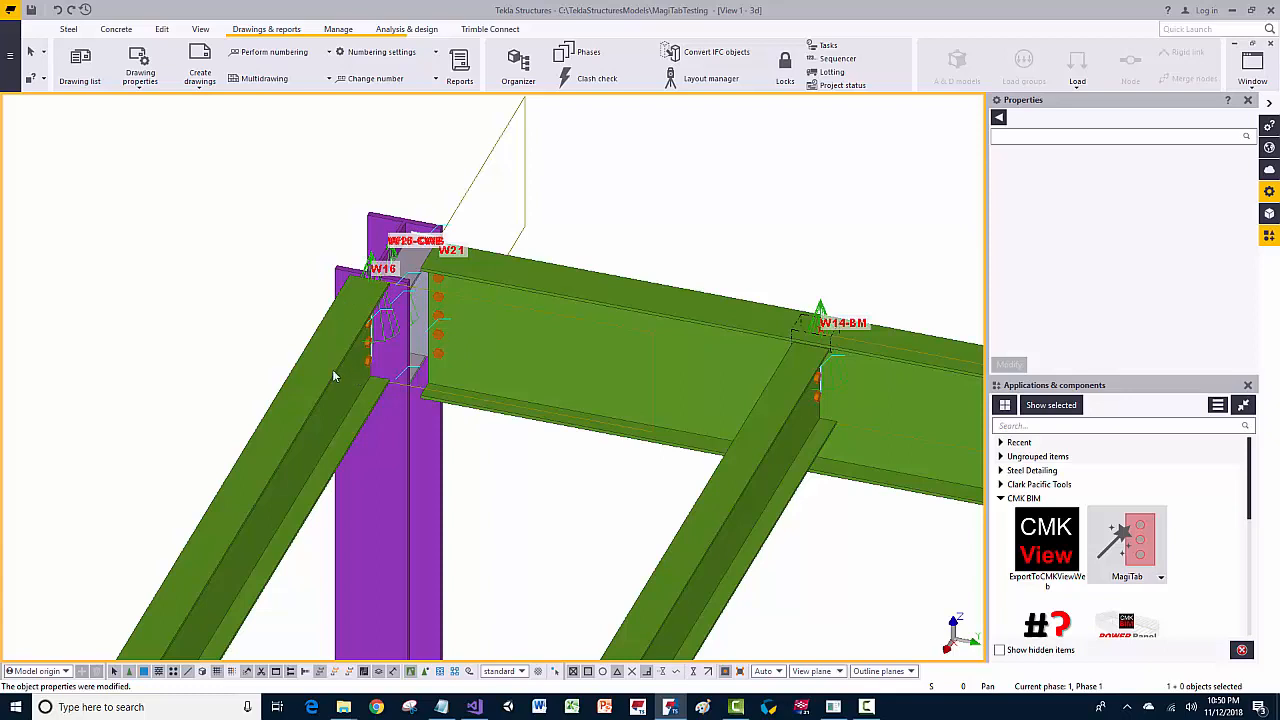
scroll(408, 435, down, 1)
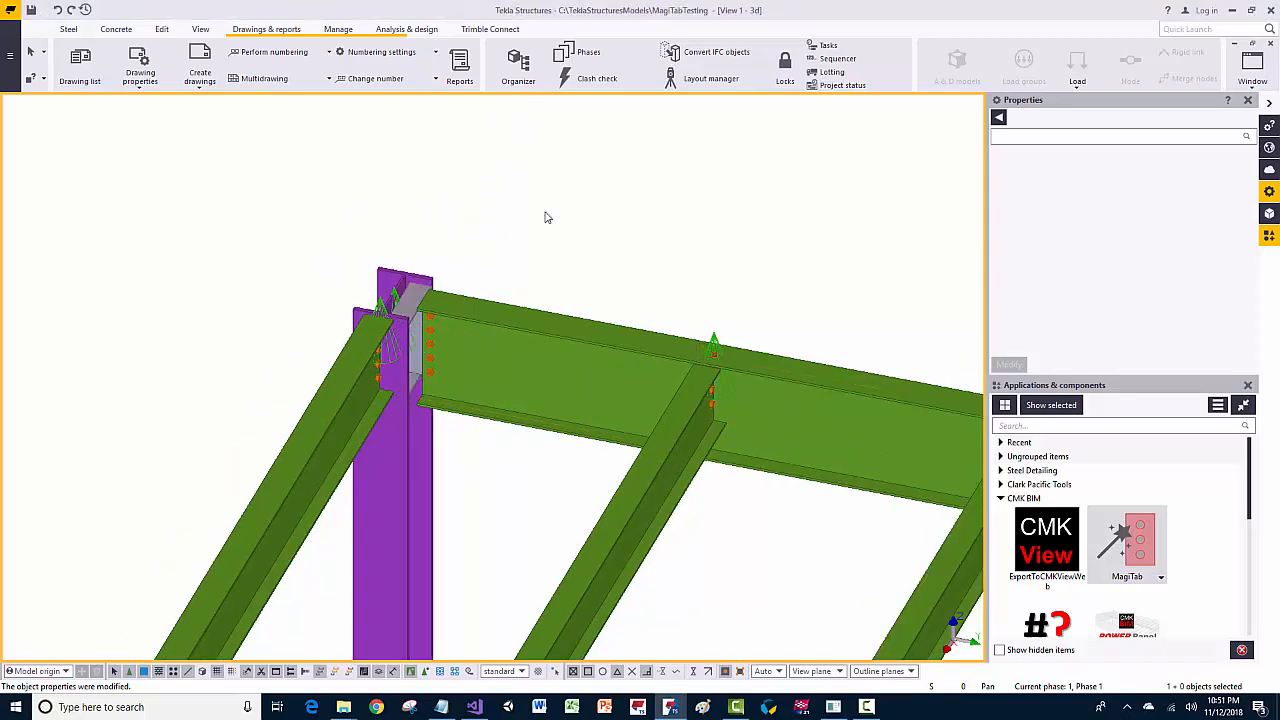
Step: Check the connection codes in the end conditions of the two beams framing into the corner column
right_click(336, 402)
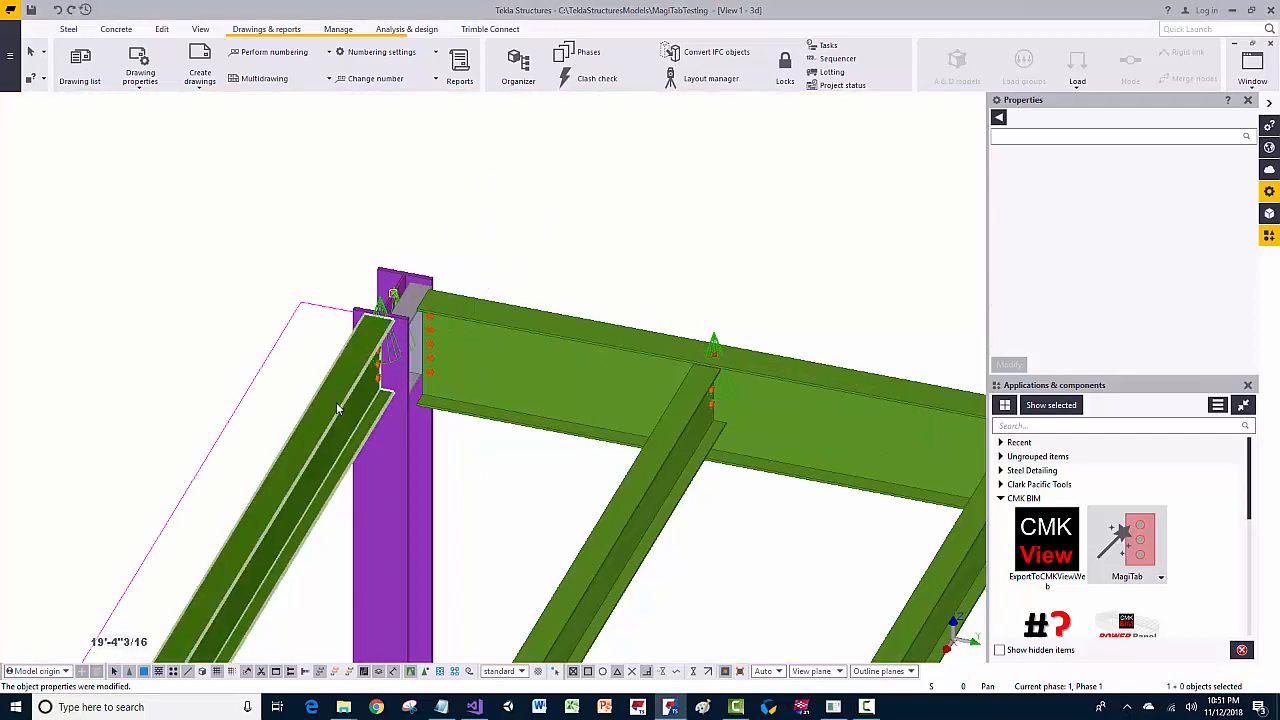
click(385, 107)
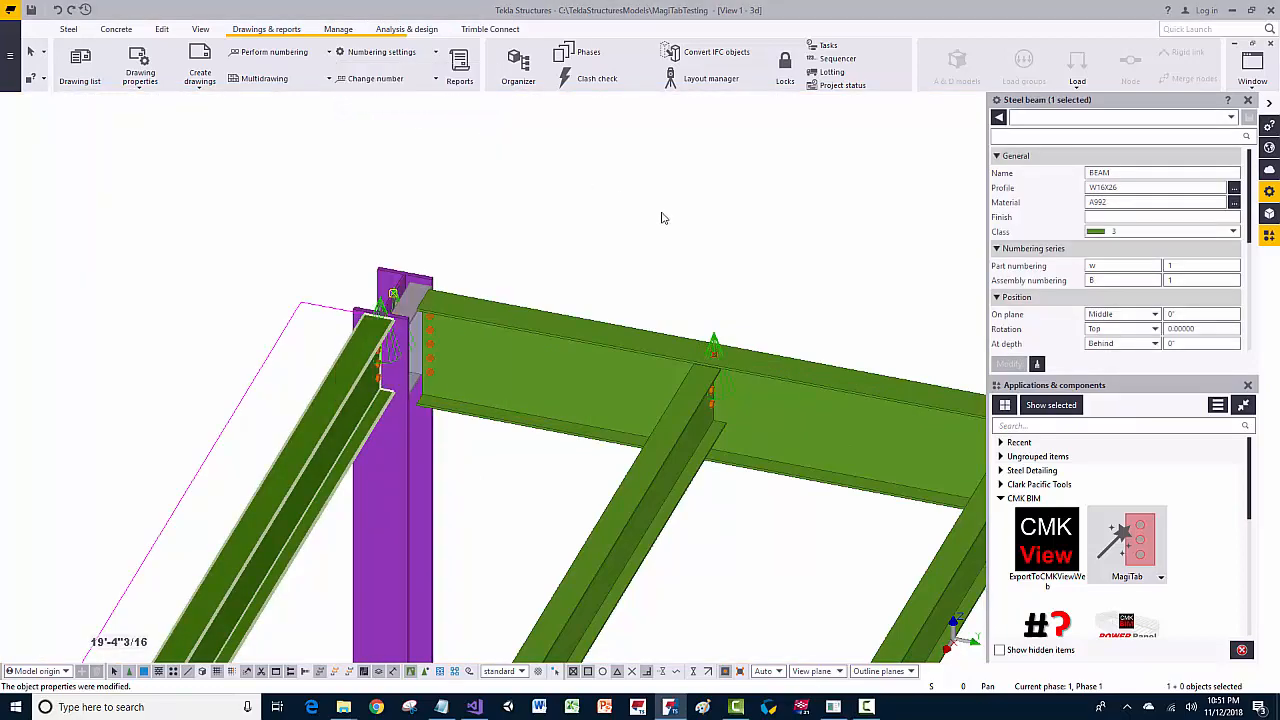
click(845, 212)
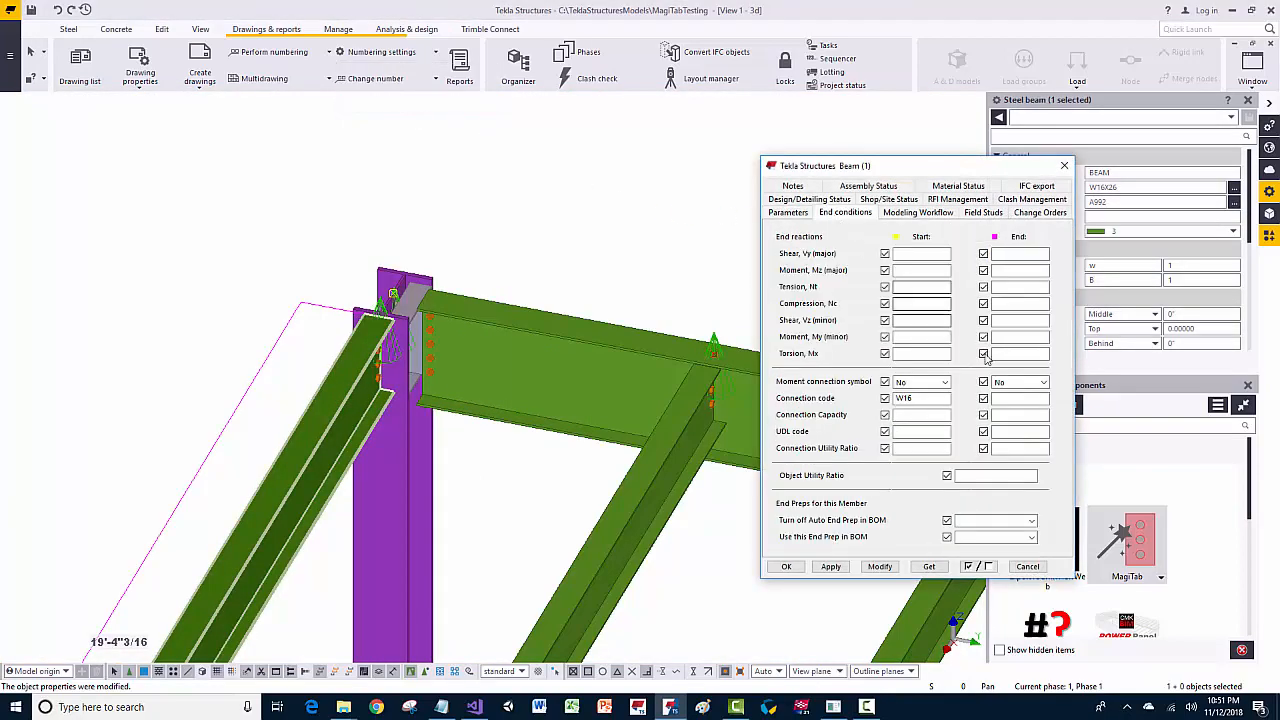
click(921, 397)
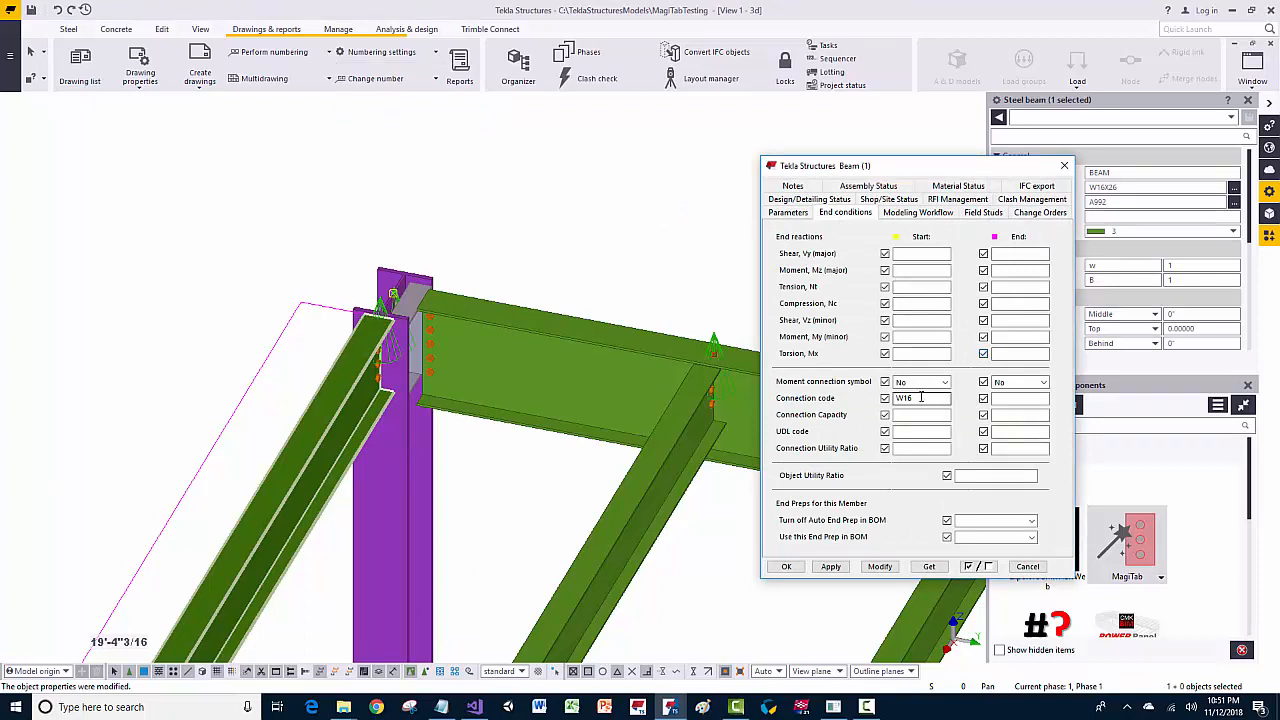
click(517, 374)
click(929, 566)
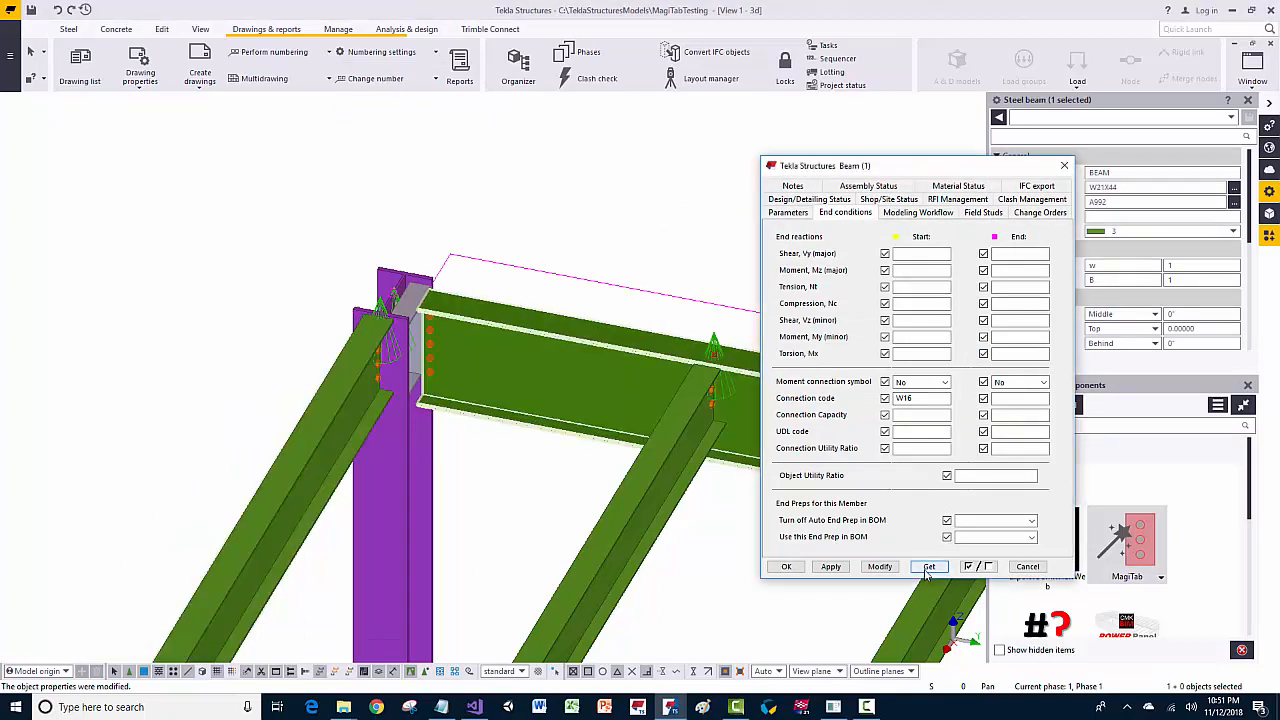
click(645, 222)
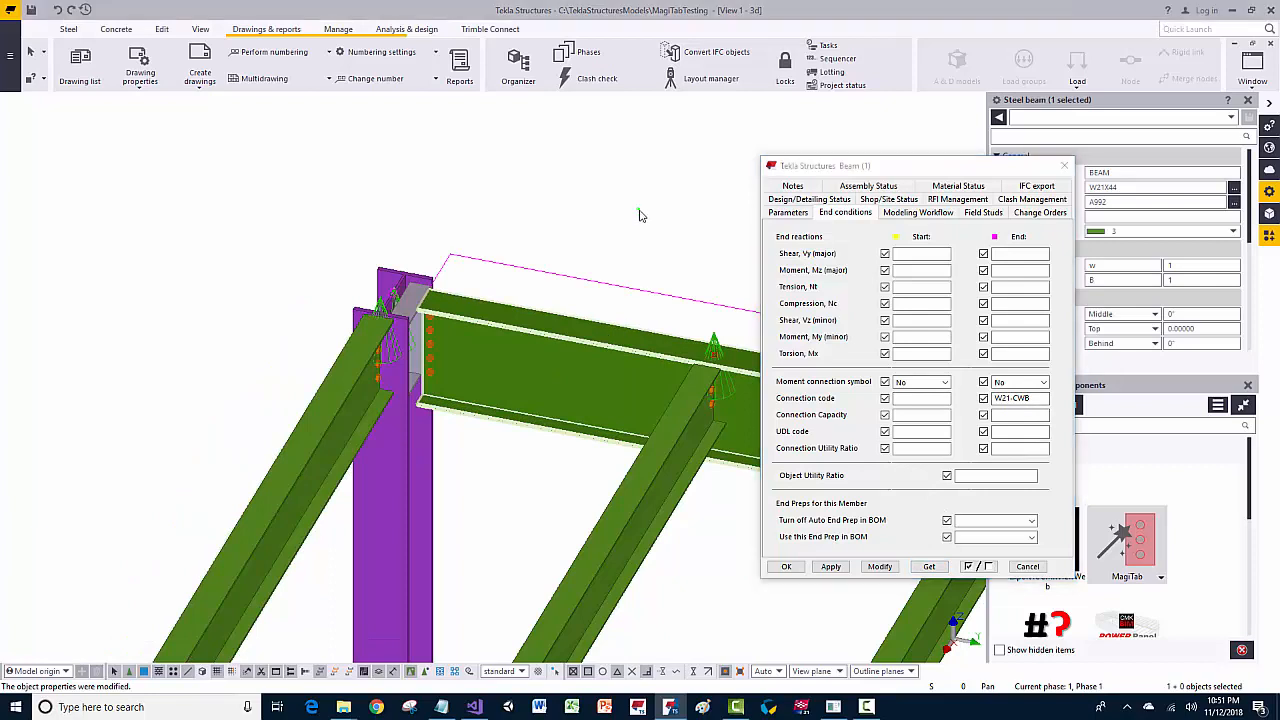
Step: Open the MagiTab settings, review the connection setup table and the Mark options, and leave the placement command
middle_drag(631, 415, 603, 385)
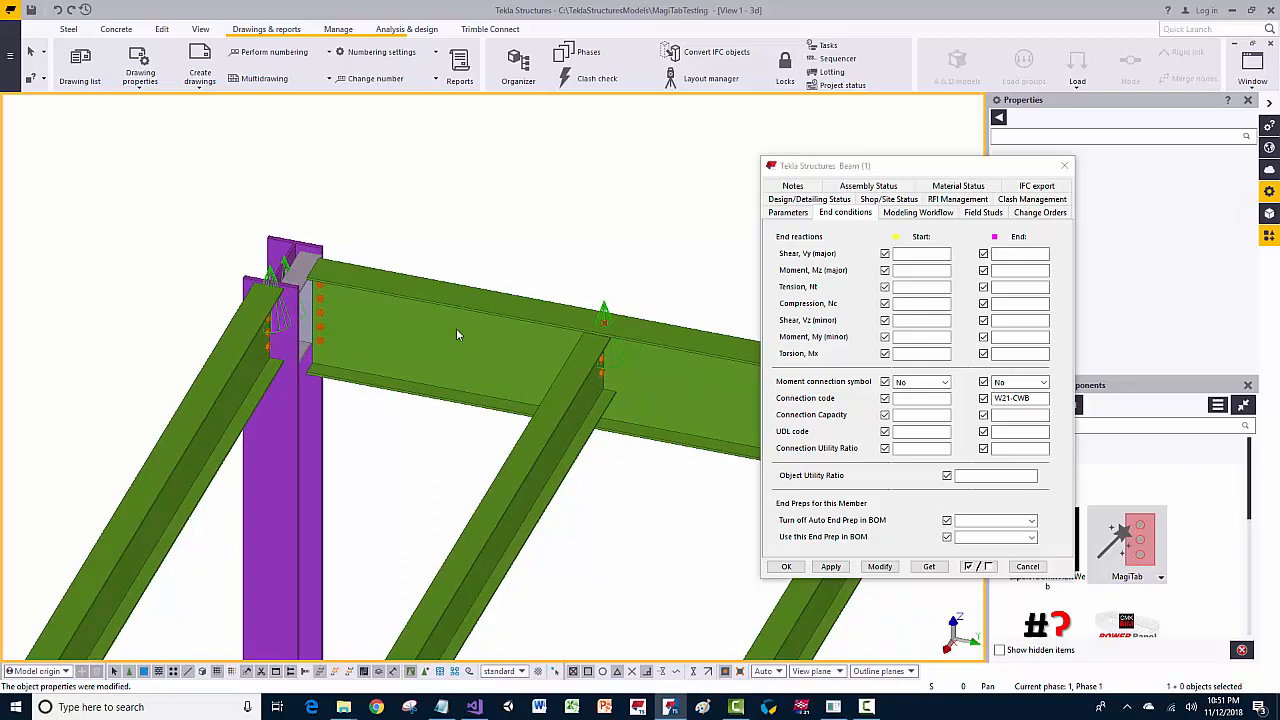
click(592, 383)
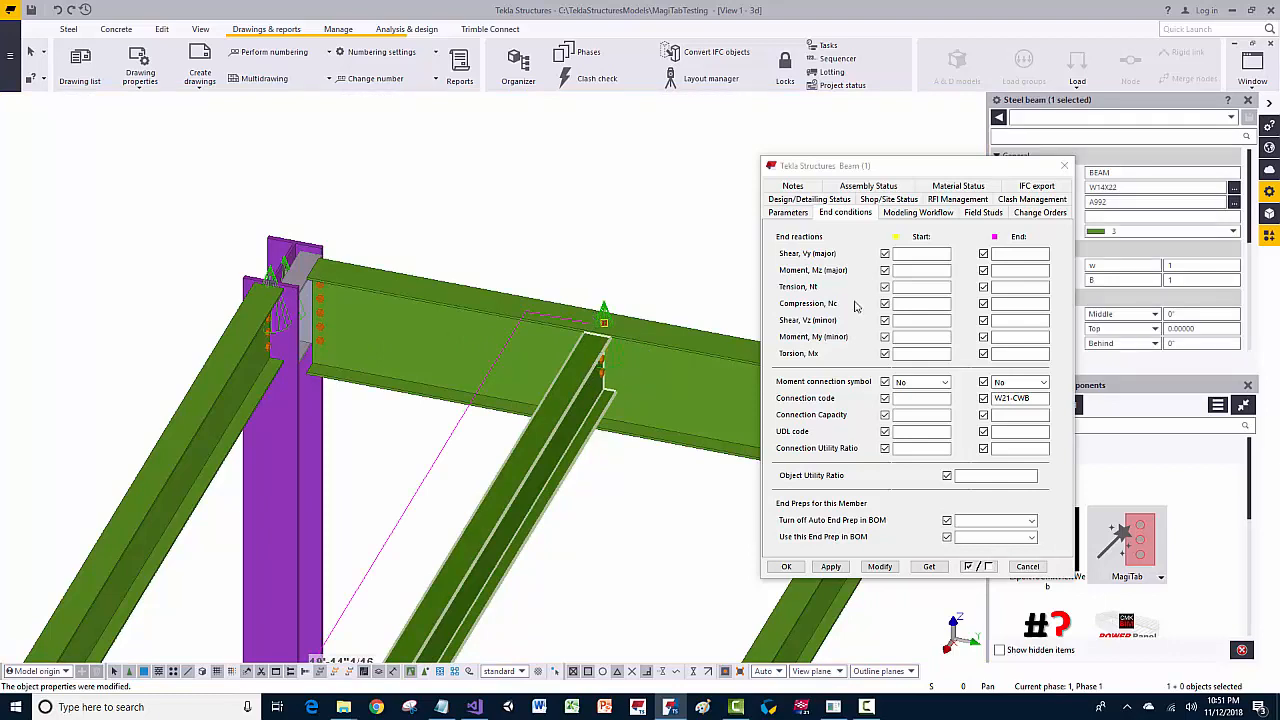
double_click(1133, 548)
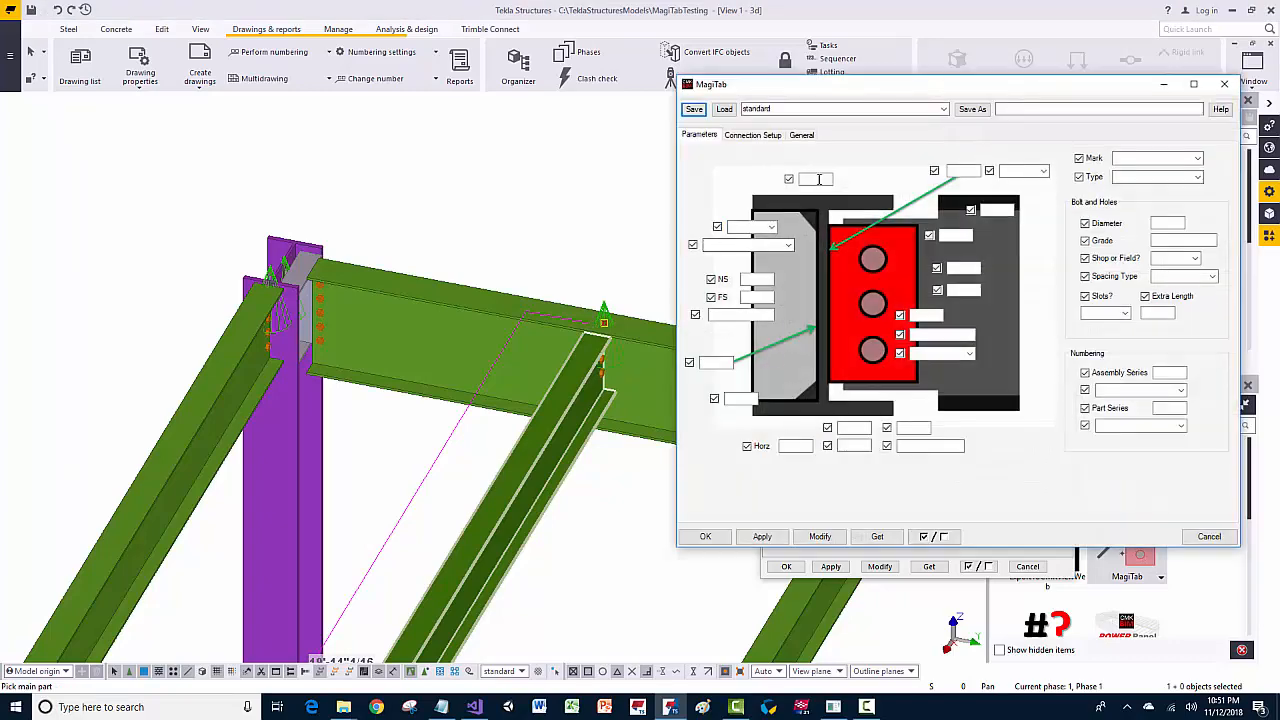
click(752, 136)
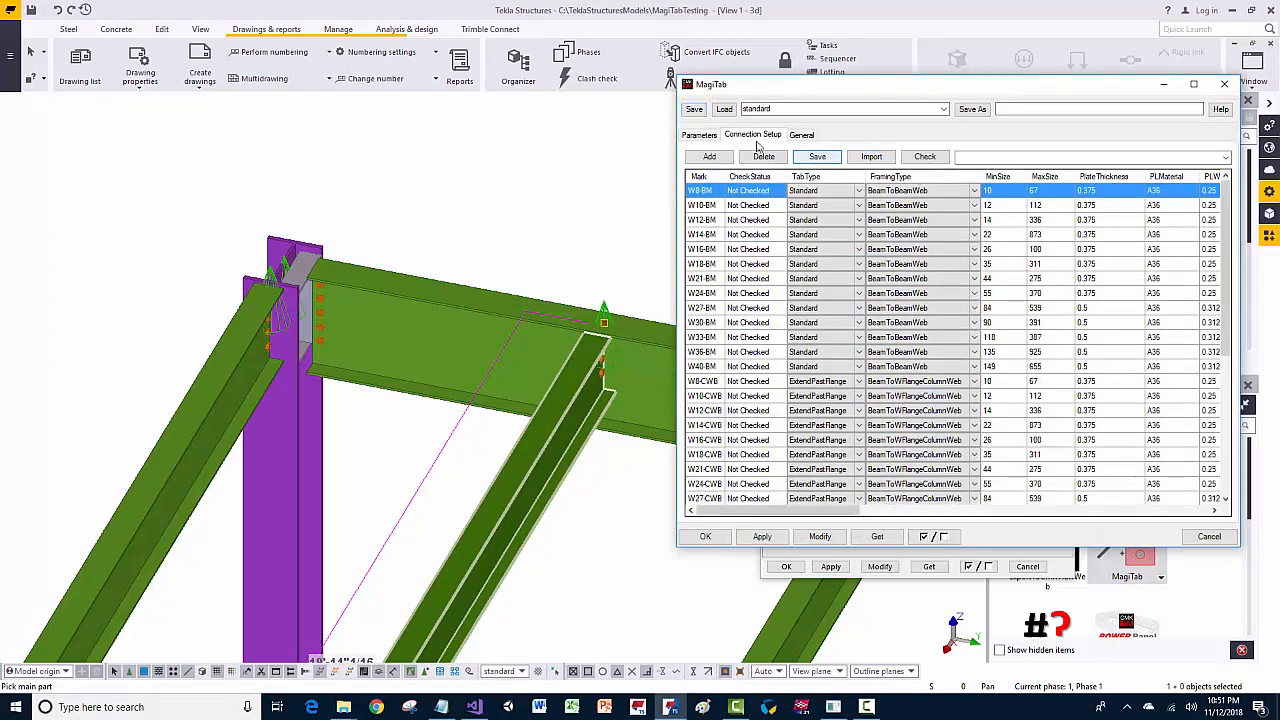
click(690, 136)
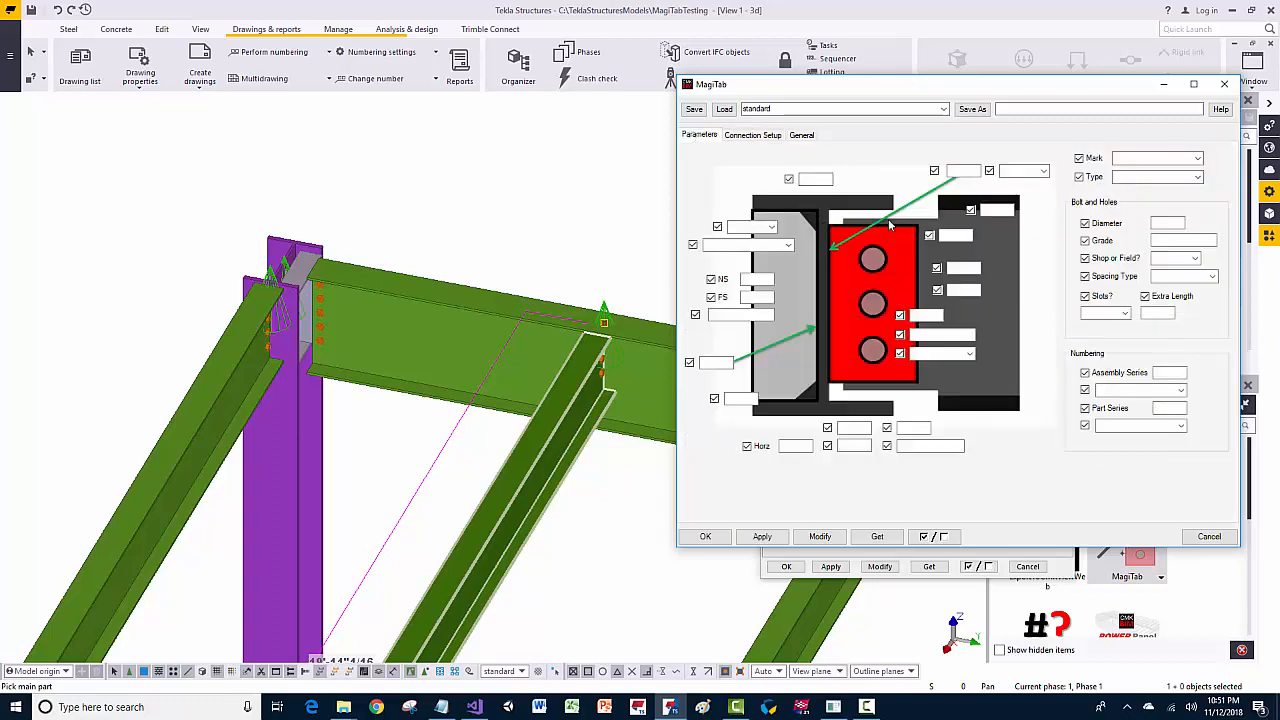
click(1197, 158)
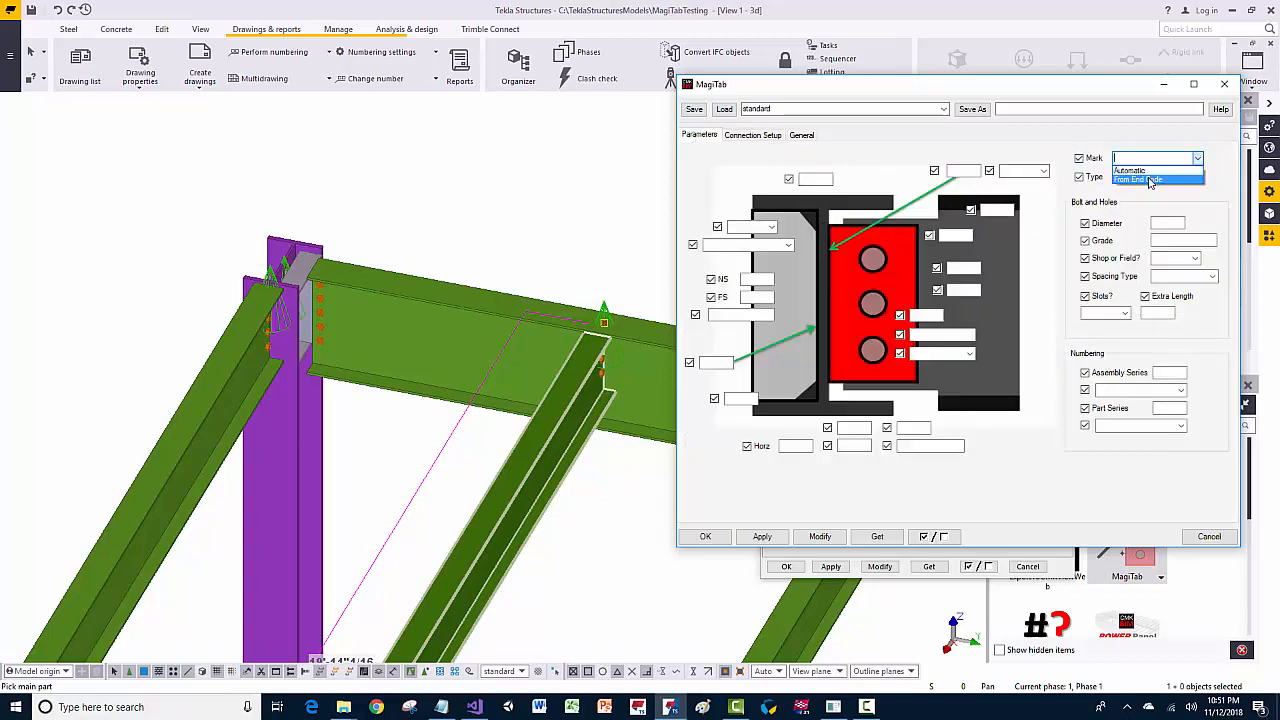
click(1197, 158)
right_click(523, 244)
click(547, 253)
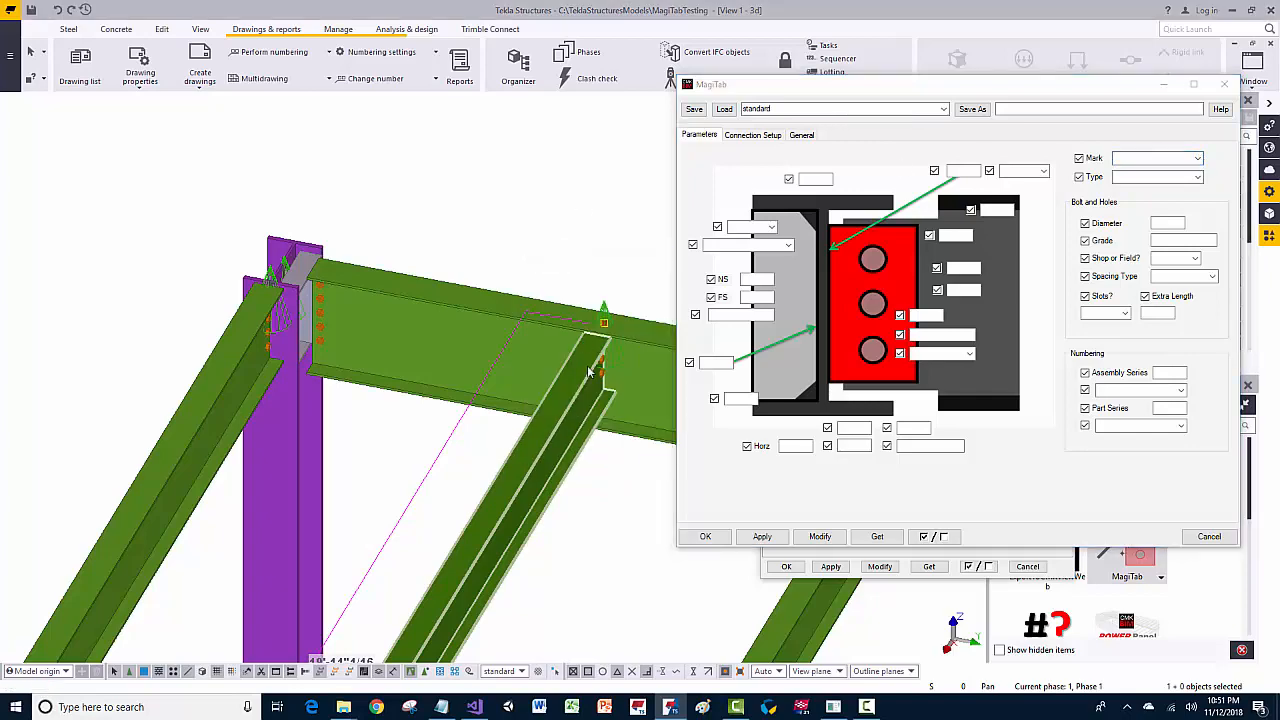
Step: Set the number of bolts to 4 in the MagiTab connection between the girder and the first intermediate beam
scroll(590, 372, up, 4)
middle_drag(590, 372, 589, 341)
middle_drag(500, 341, 497, 423)
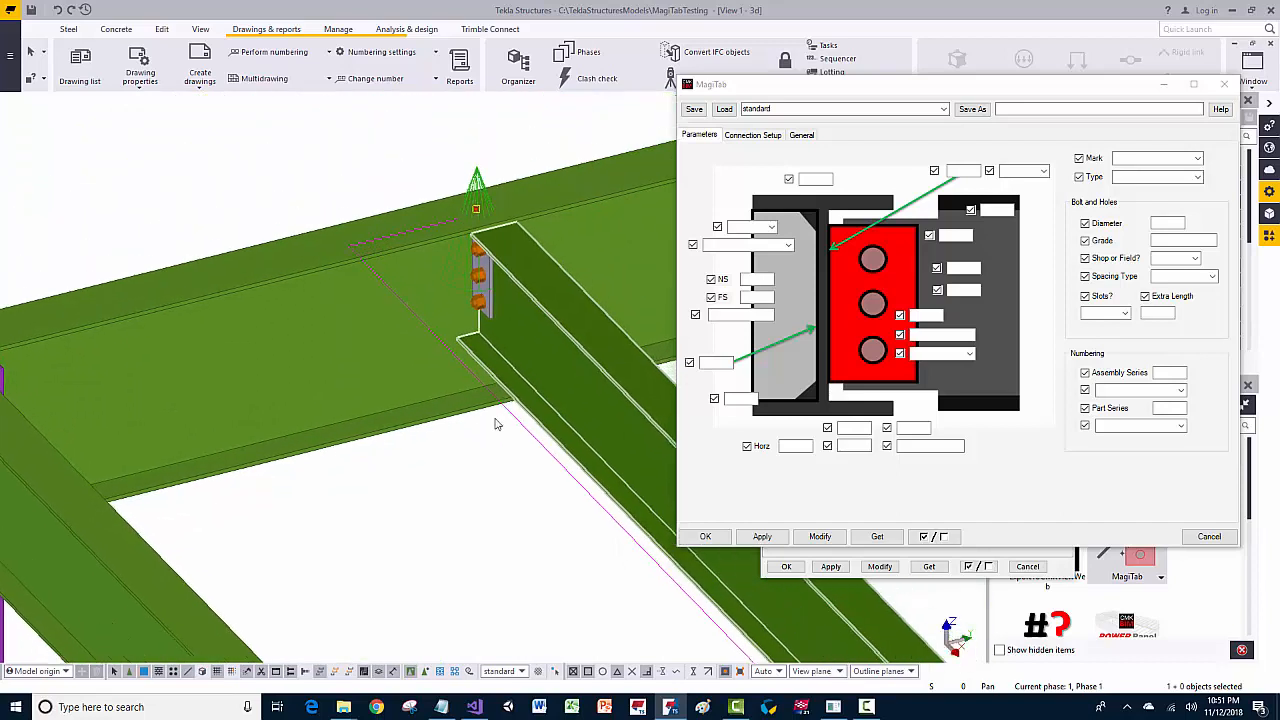
click(484, 183)
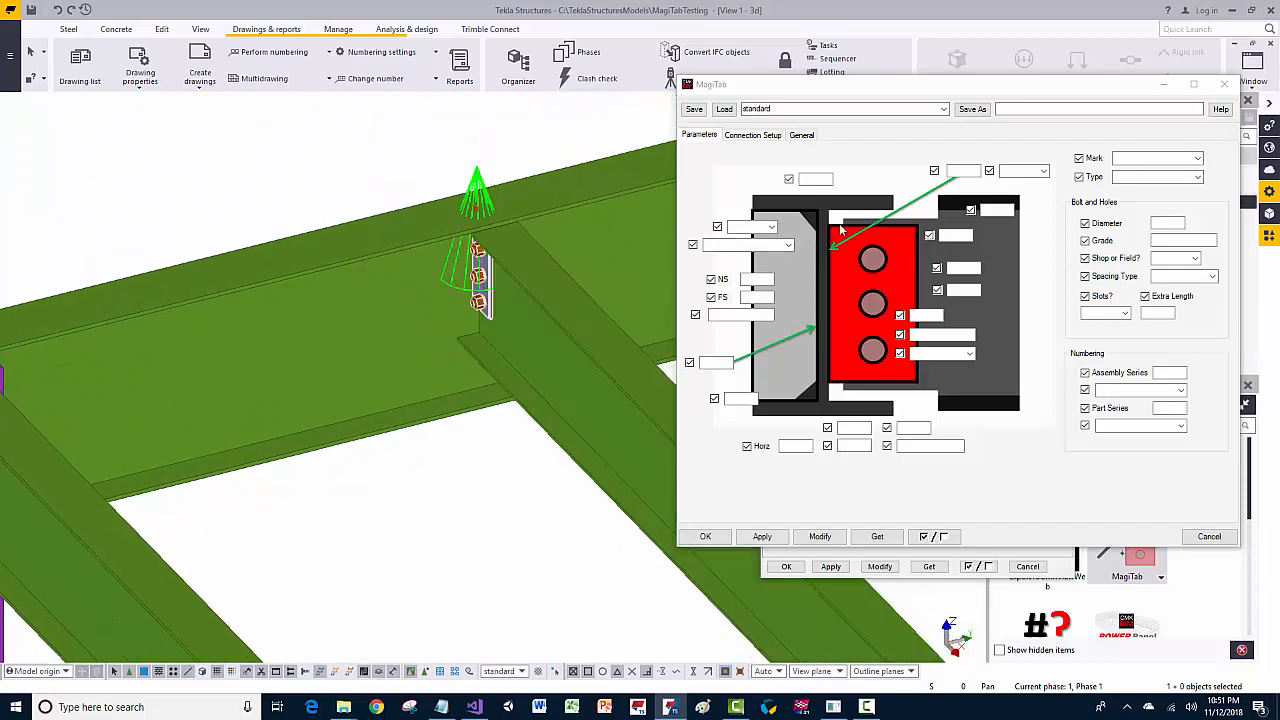
click(958, 268)
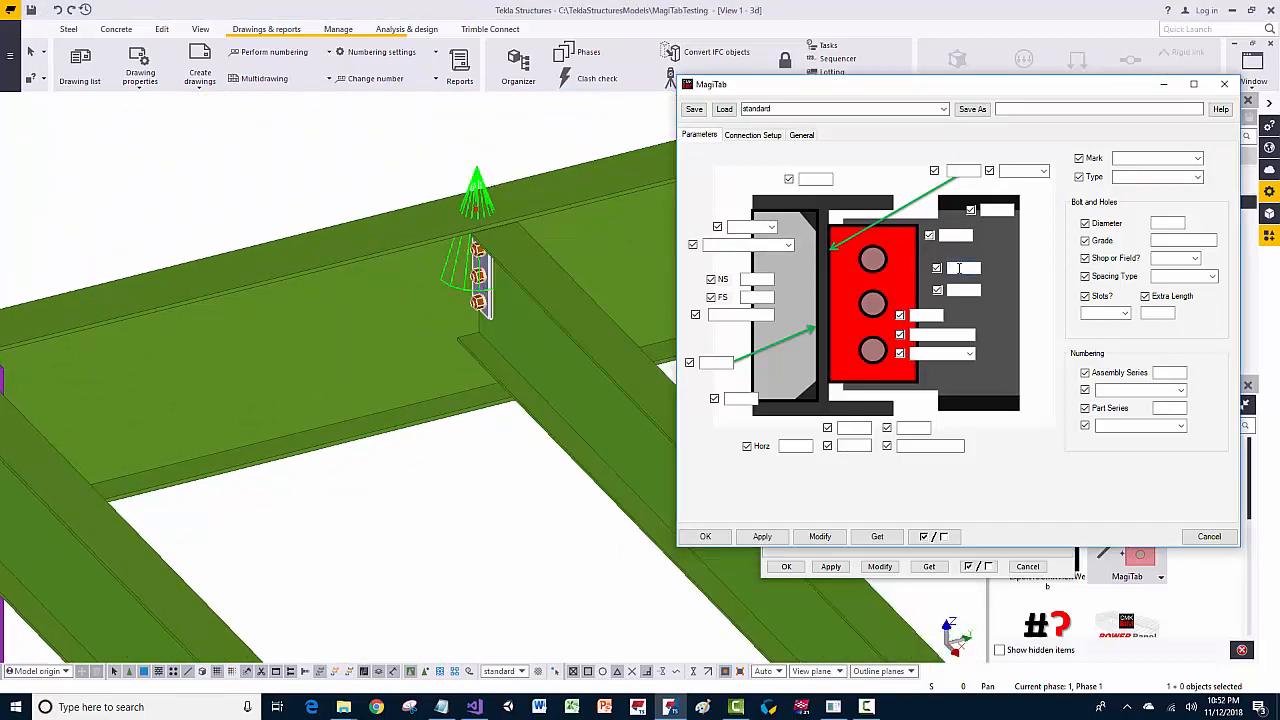
text(4)
click(820, 536)
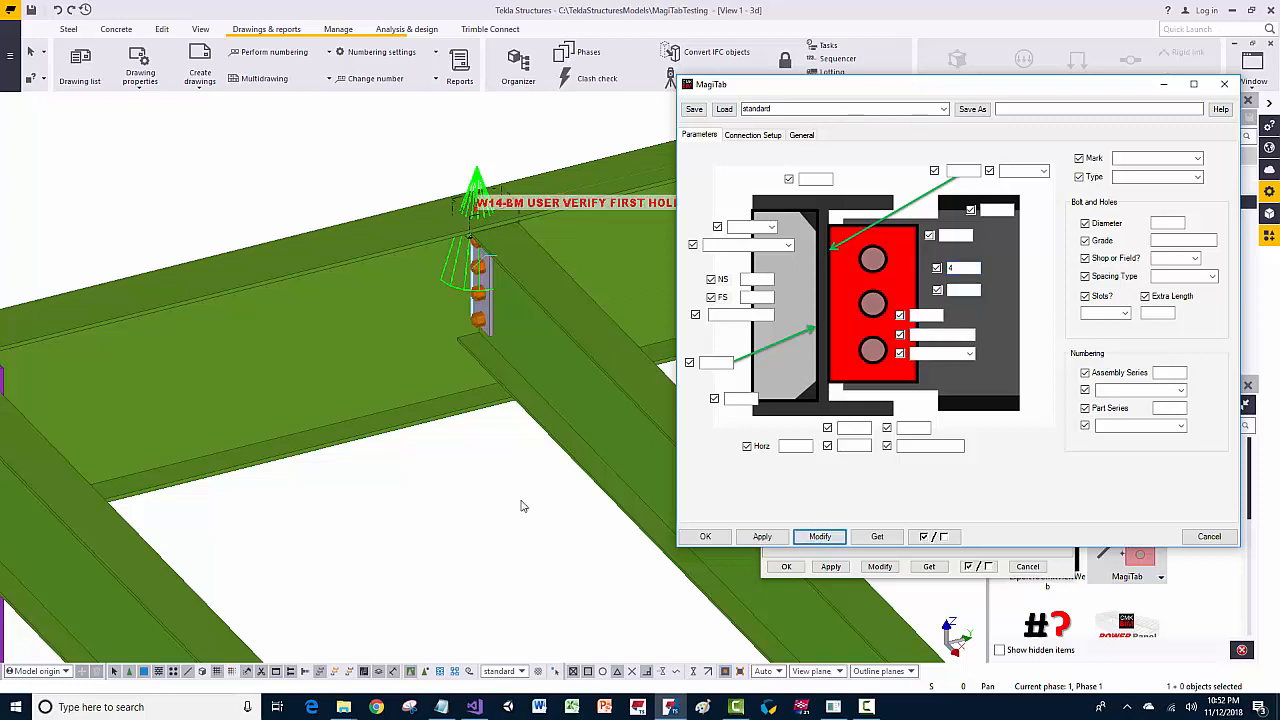
Step: Examine the modified intermediate beam connection and its mark label, checking it against the MagiTab connection setup and parameters
middle_drag(521, 501, 444, 600)
scroll(425, 395, up, 1)
click(397, 194)
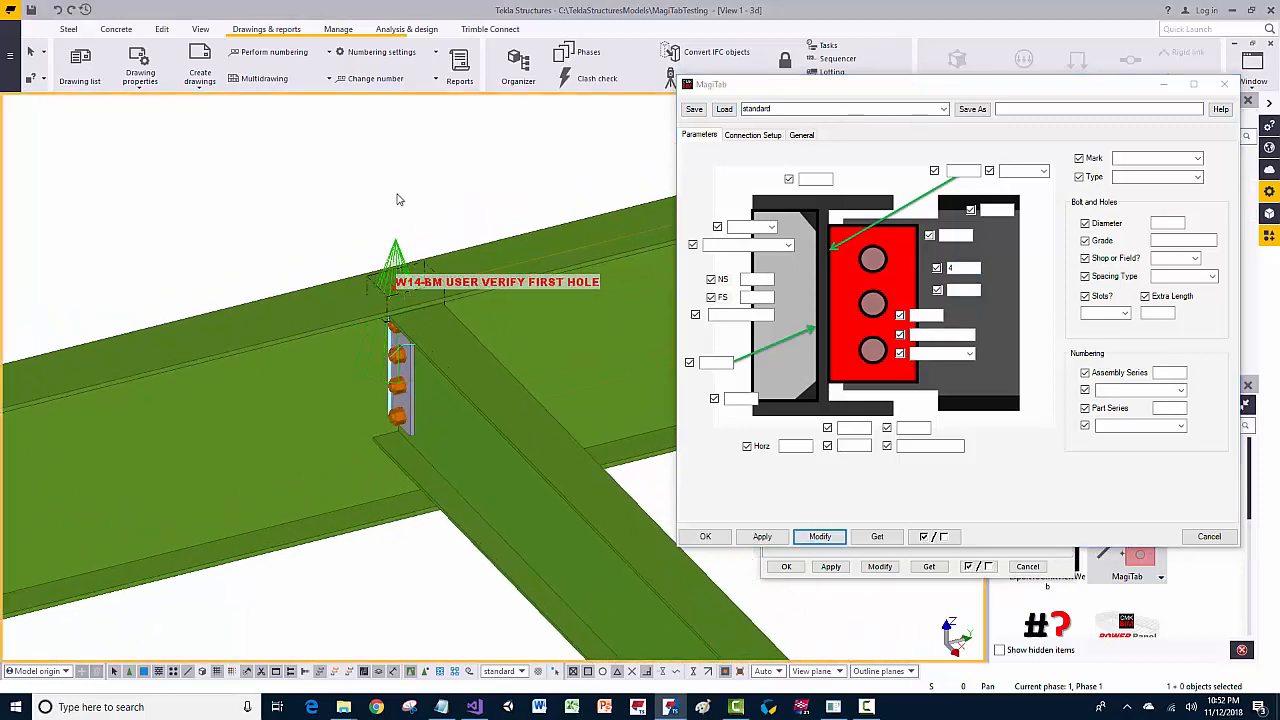
click(401, 254)
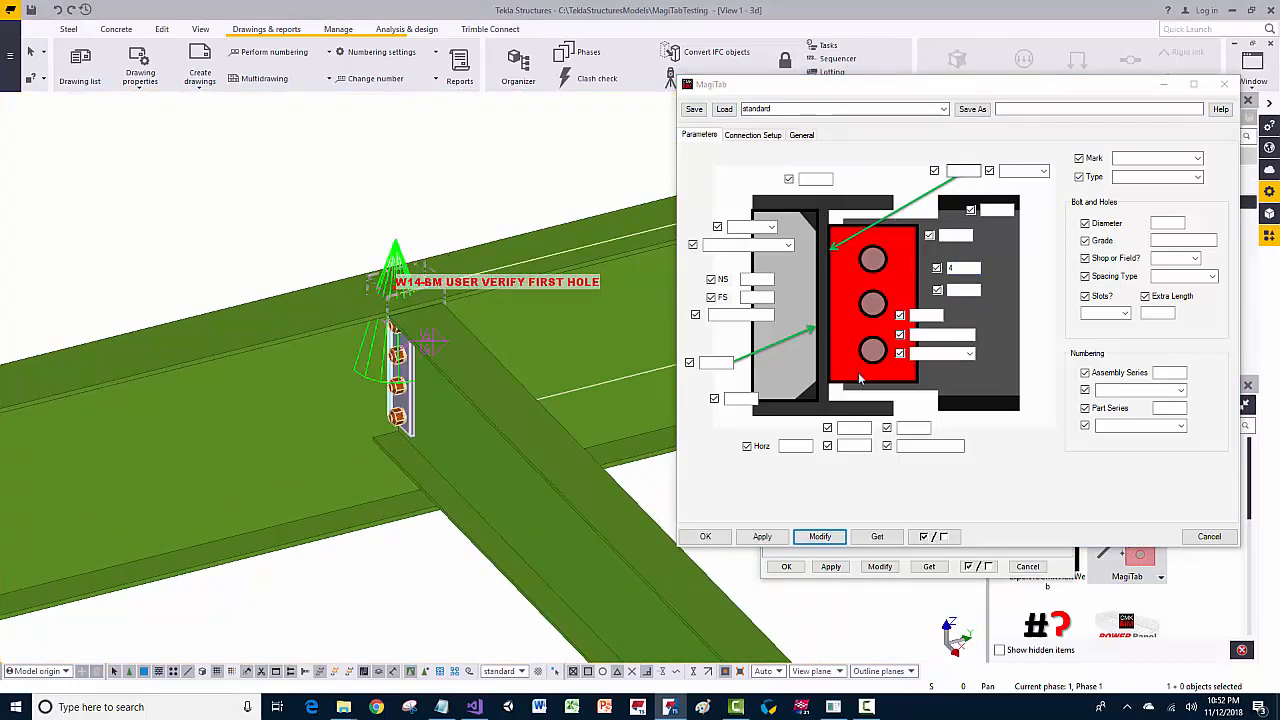
click(752, 135)
click(700, 136)
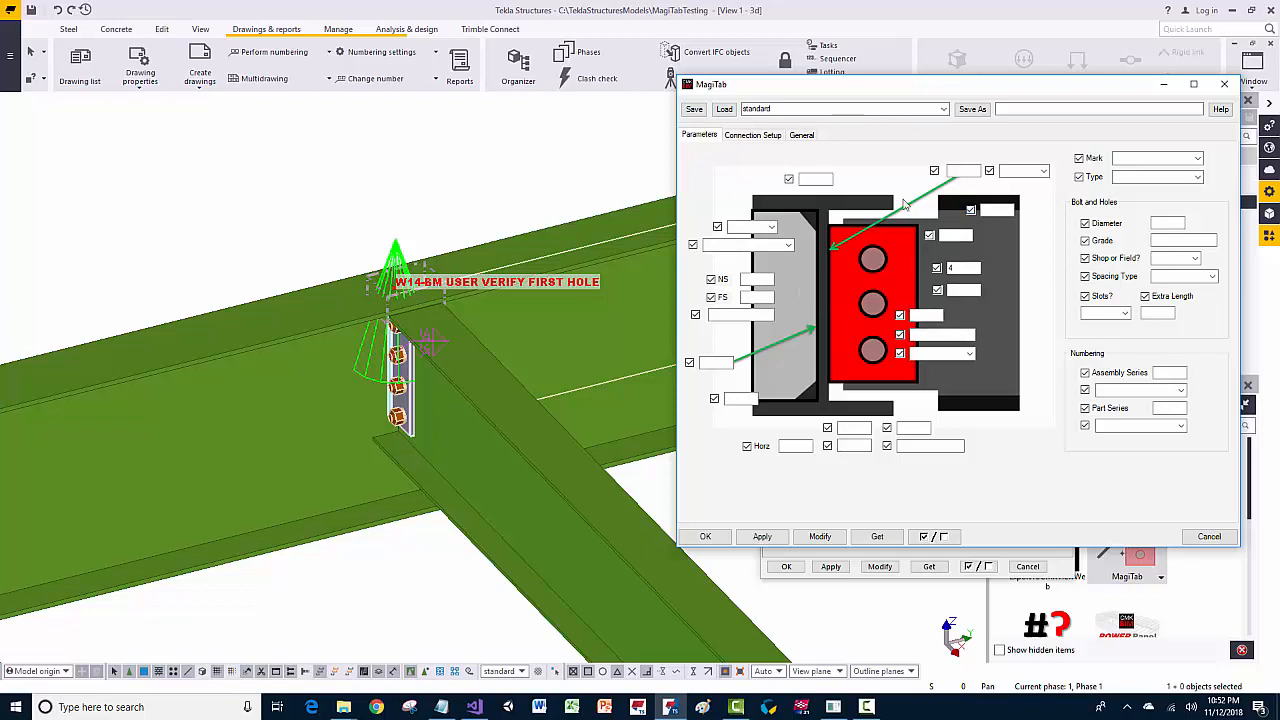
scroll(384, 318, up, 2)
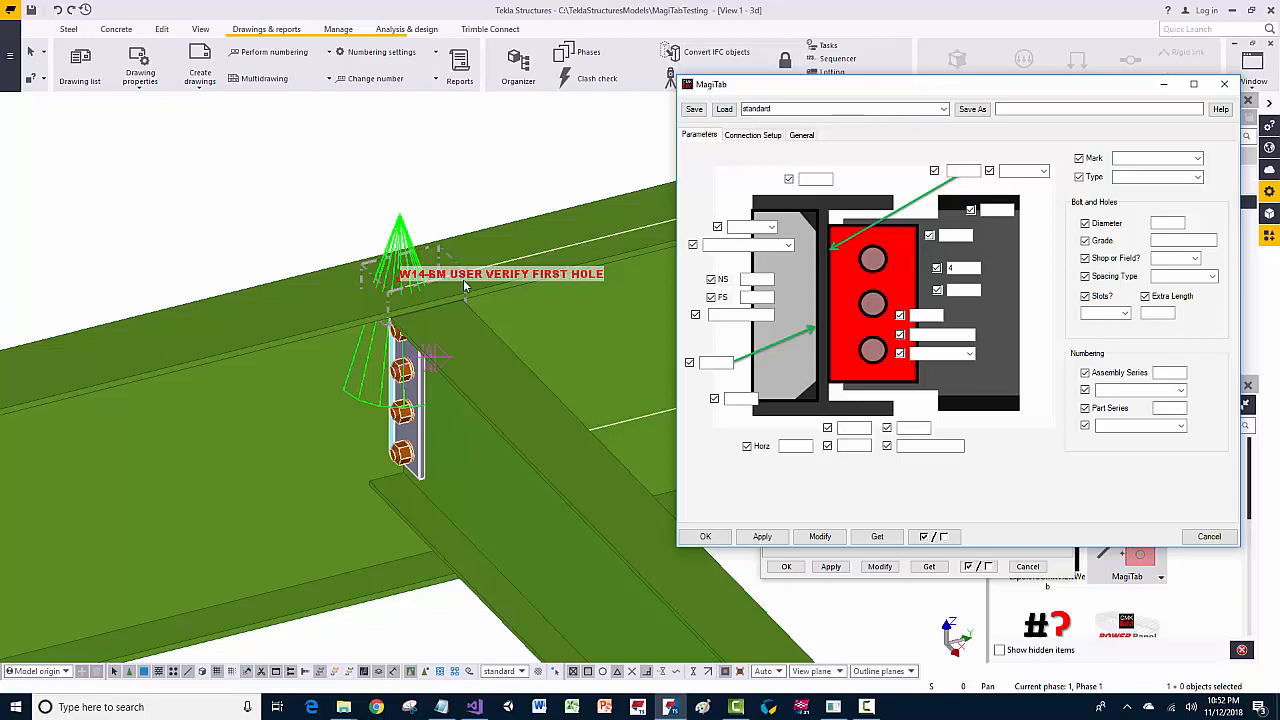
scroll(490, 283, down, 1)
scroll(513, 281, down, 1)
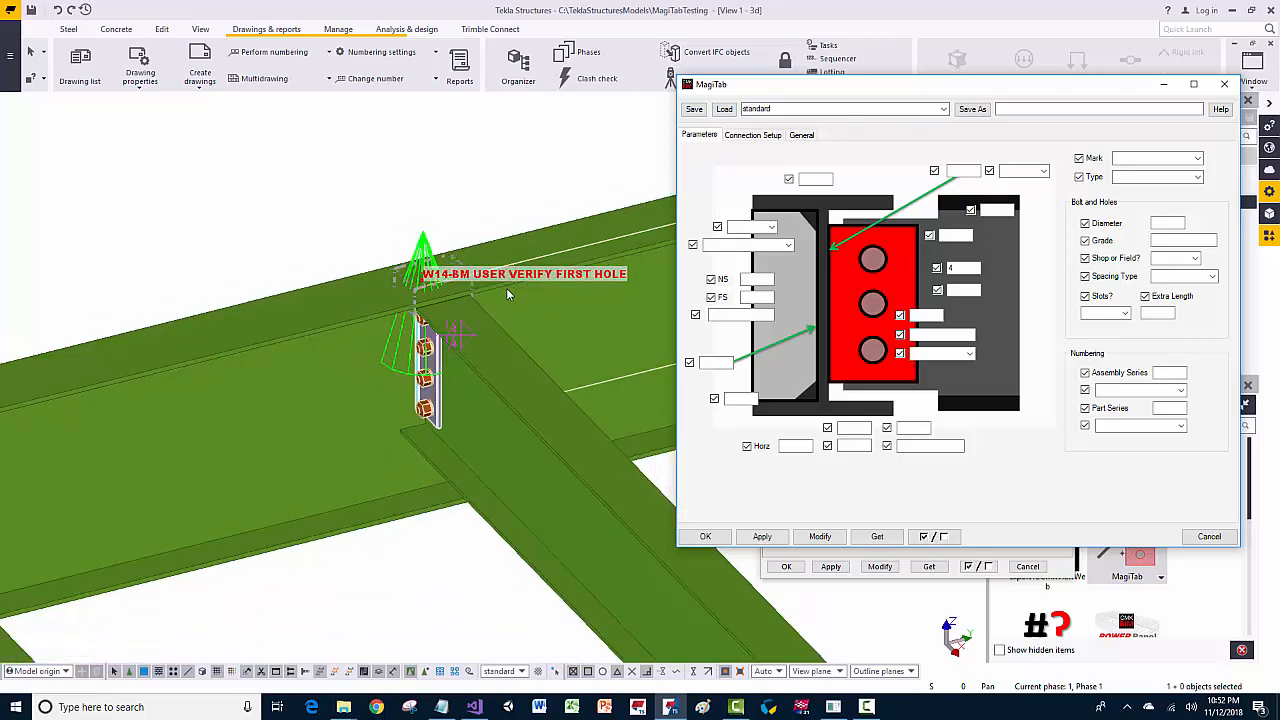
Step: Inspect the intermediate beam's shear tab from the side, checking the first bolt hole against the beam's top flange
click(453, 378)
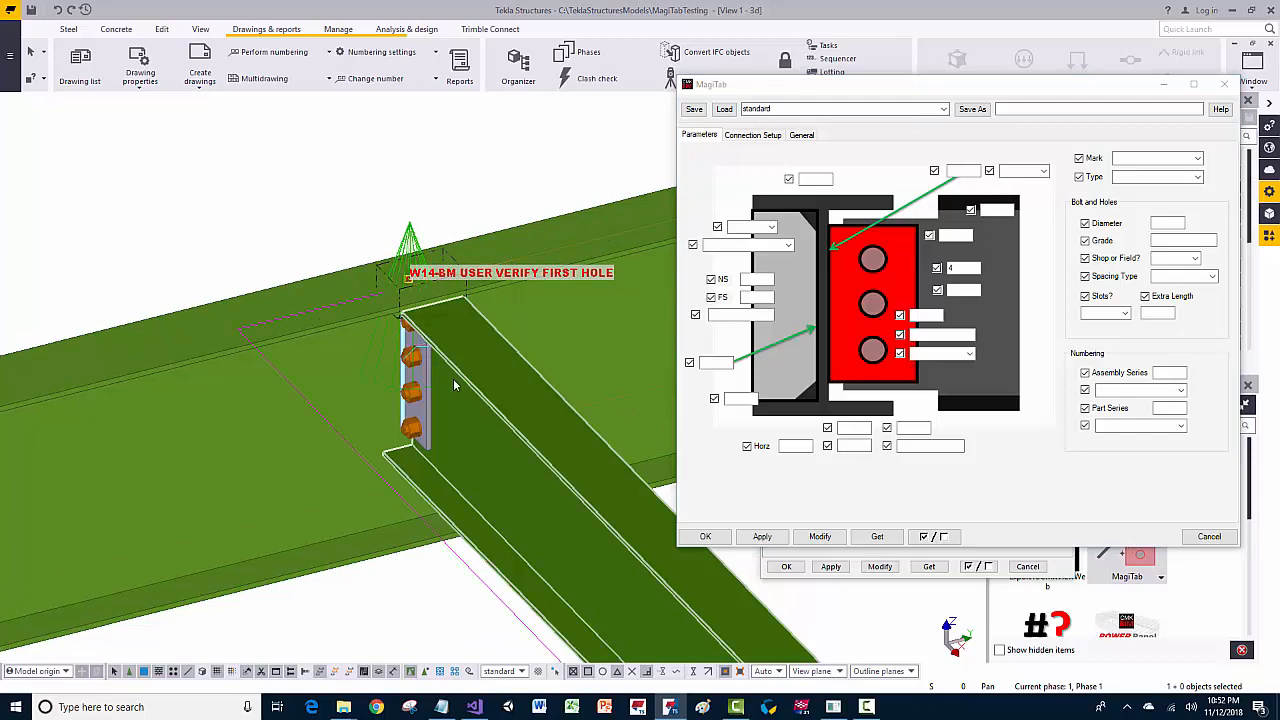
key(v)
click(409, 279)
ctrl+middle_drag(413, 362, 450, 355)
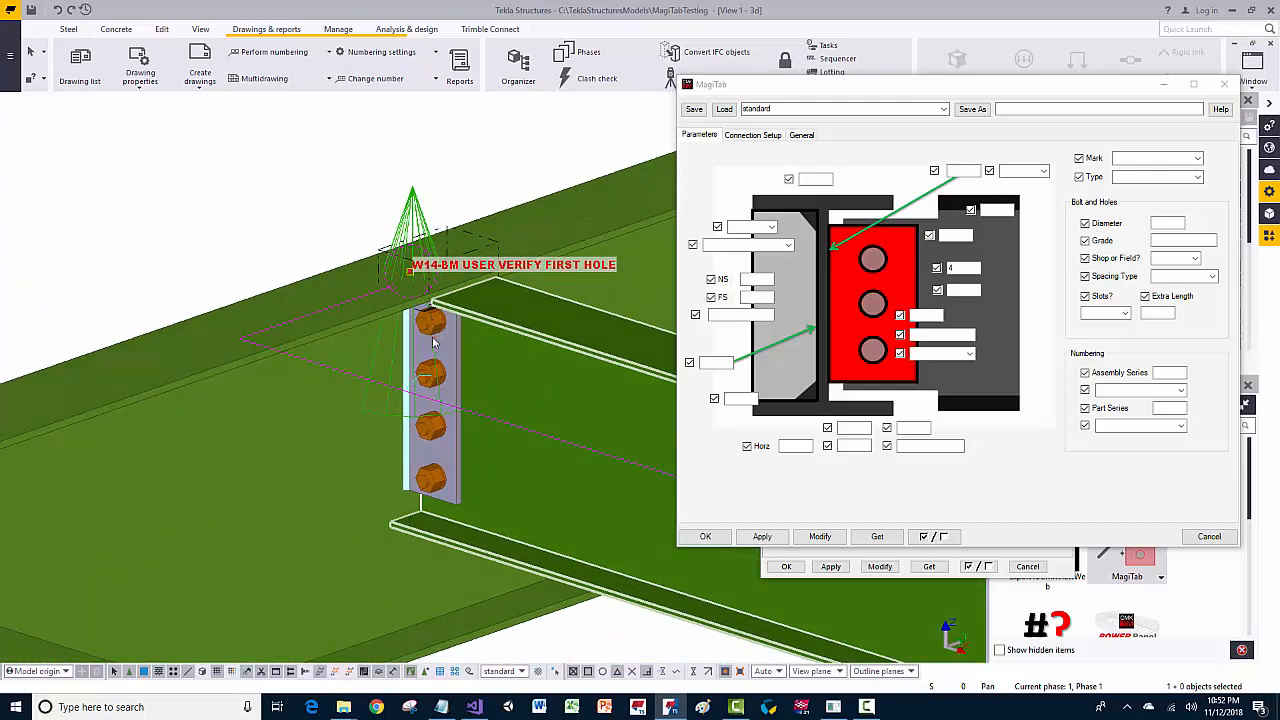
ctrl+middle_drag(436, 405, 432, 380)
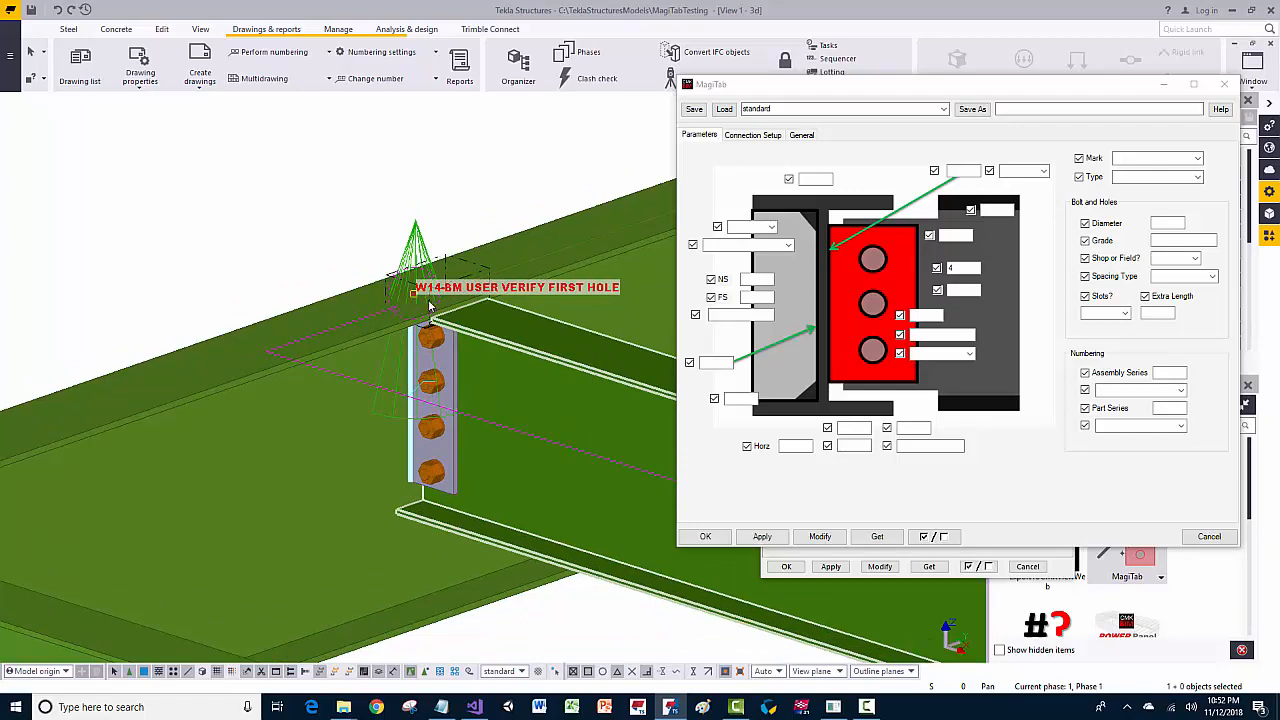
ctrl+middle_drag(448, 368, 433, 333)
scroll(450, 358, down, 5)
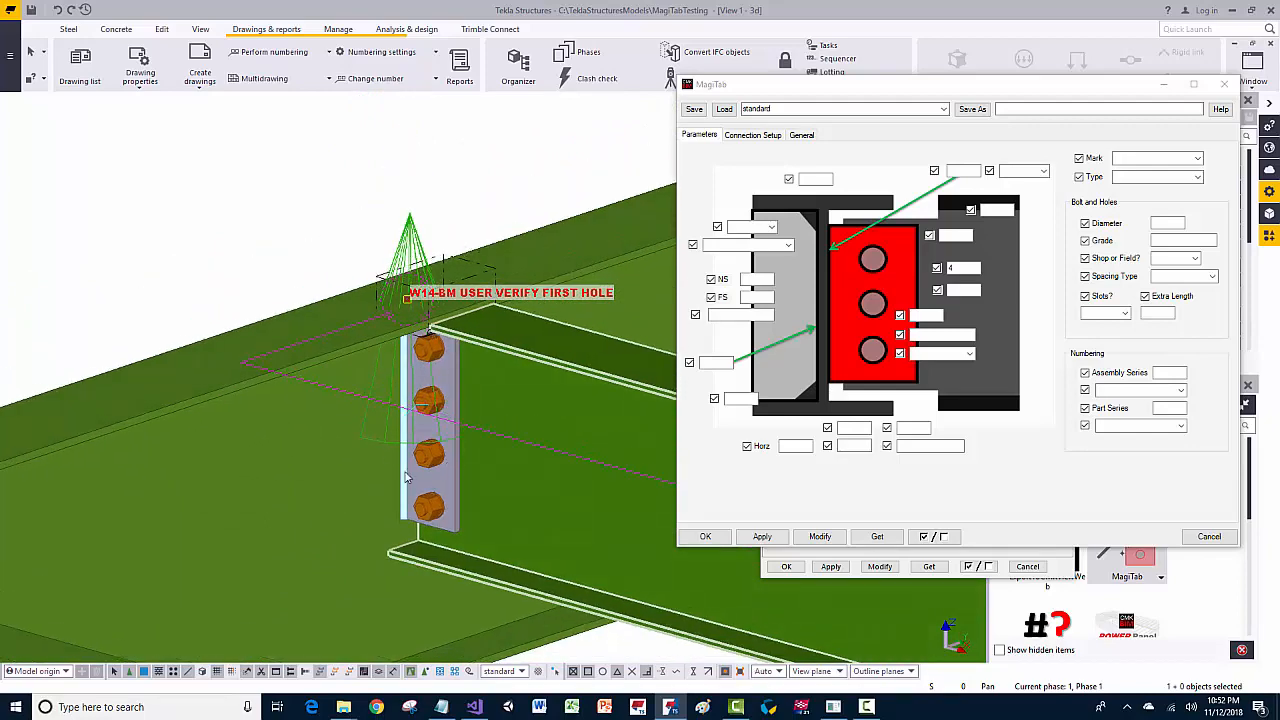
click(255, 196)
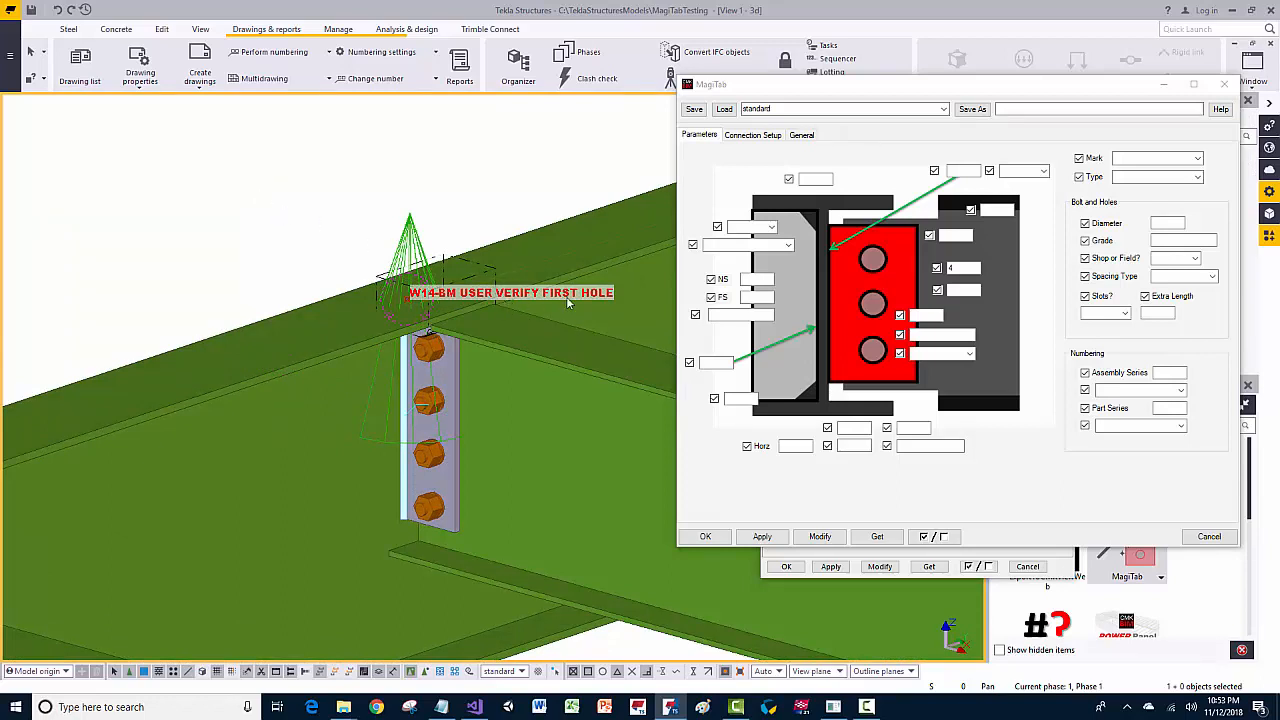
scroll(493, 326, down, 2)
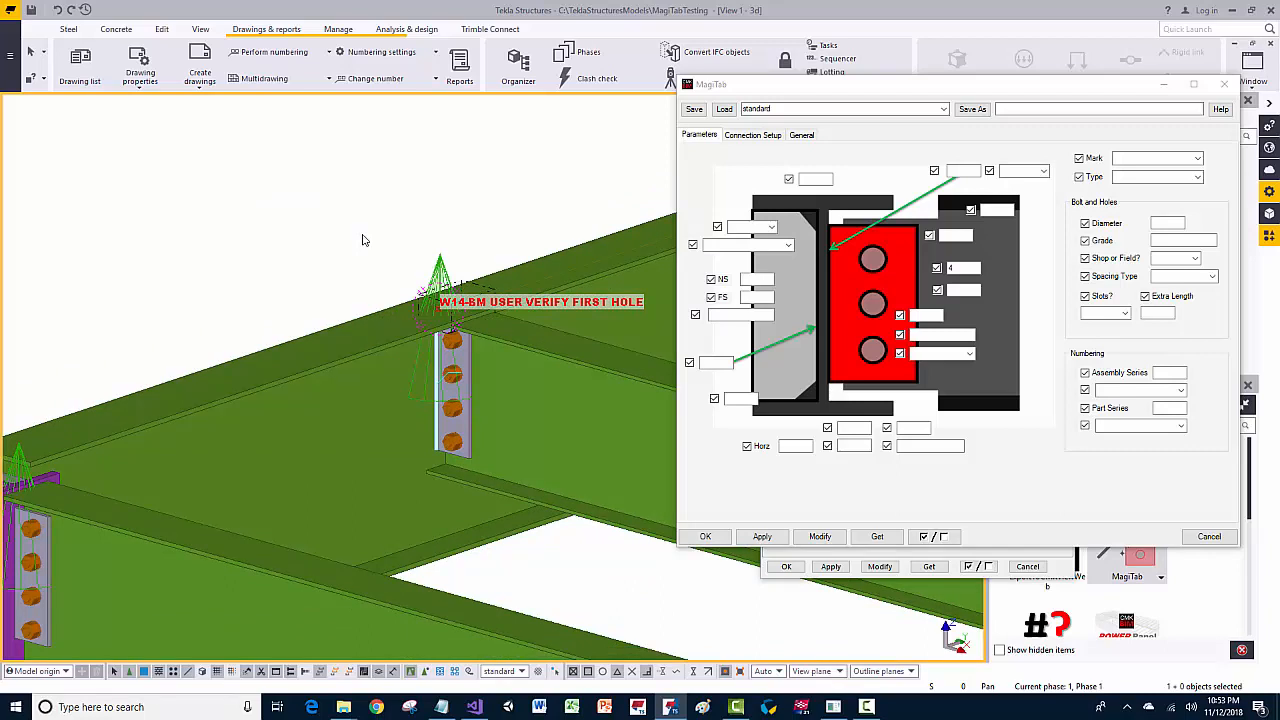
scroll(363, 244, down, 2)
middle_drag(252, 200, 345, 210)
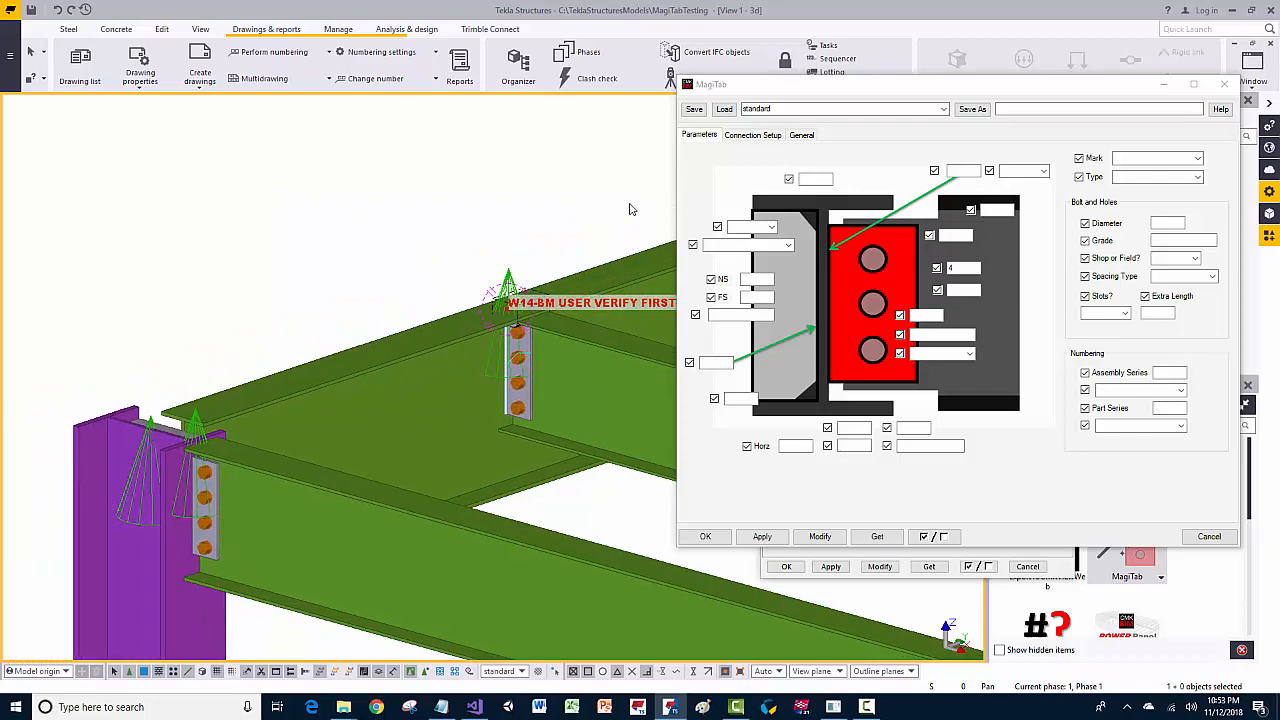
Step: Close the MagiTab settings and the beam attributes, and show the wider roof framing
click(1224, 85)
click(1066, 165)
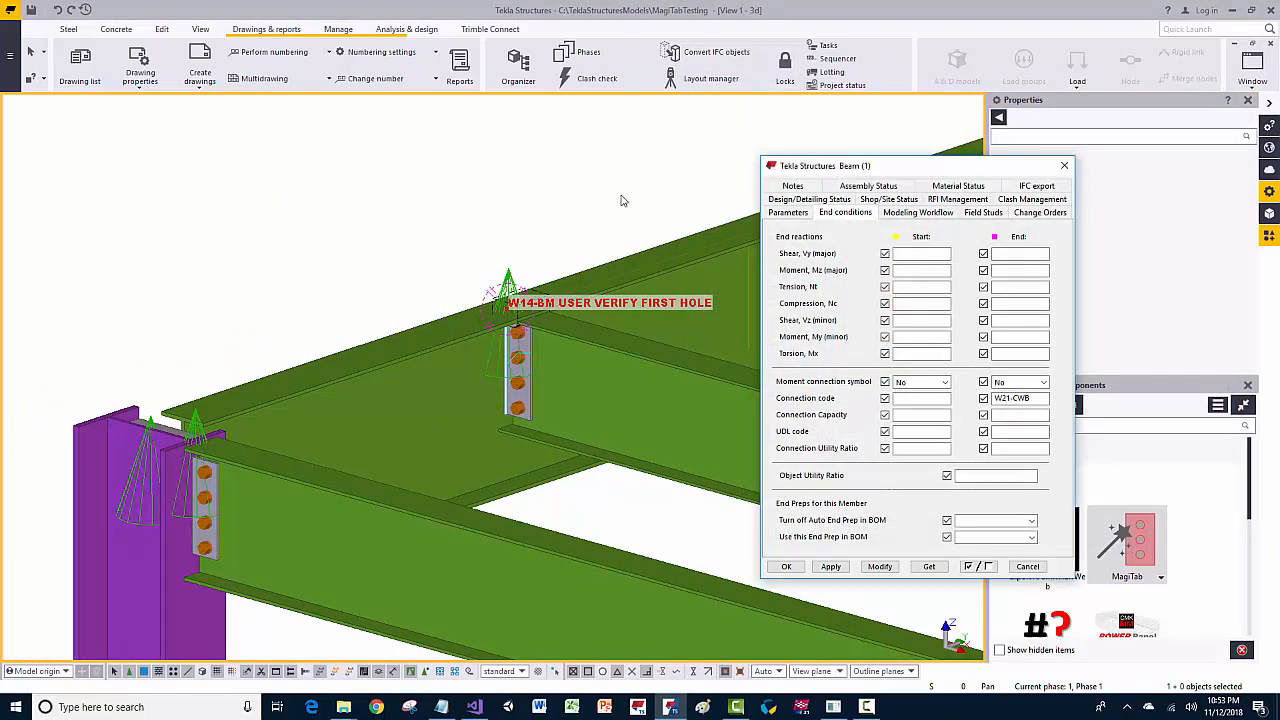
scroll(585, 220, down, 2)
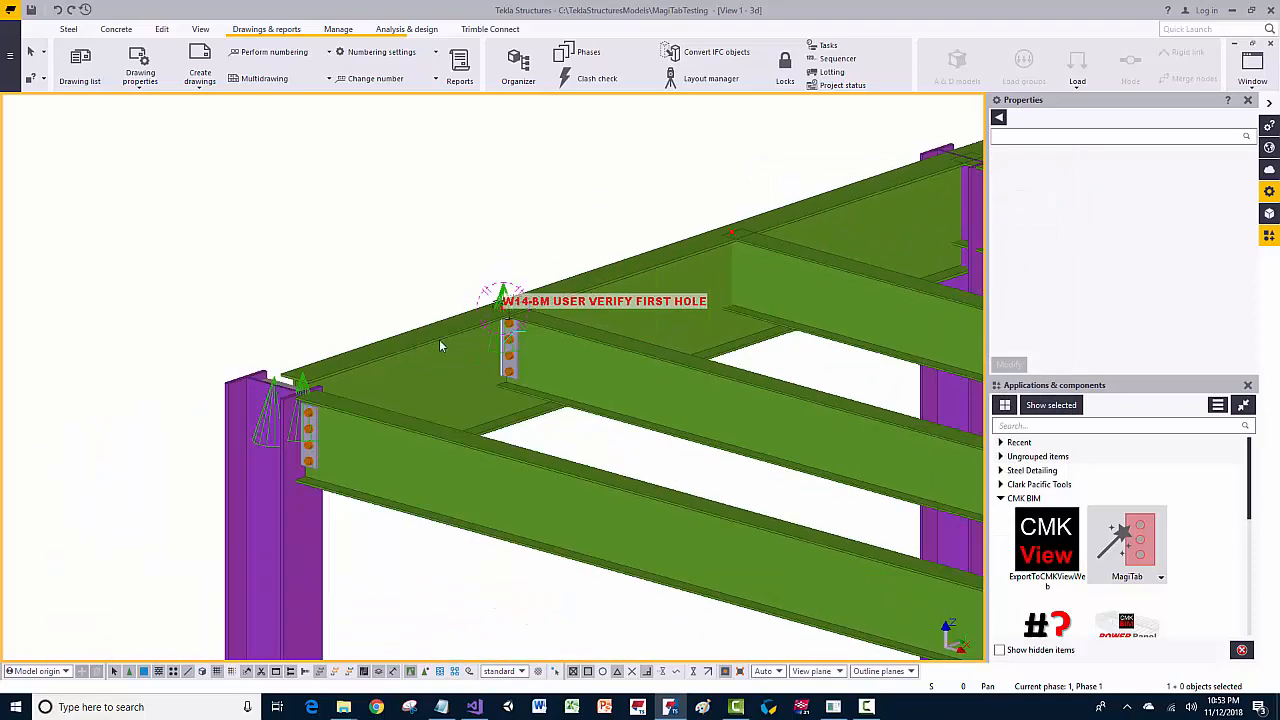
scroll(265, 314, down, 2)
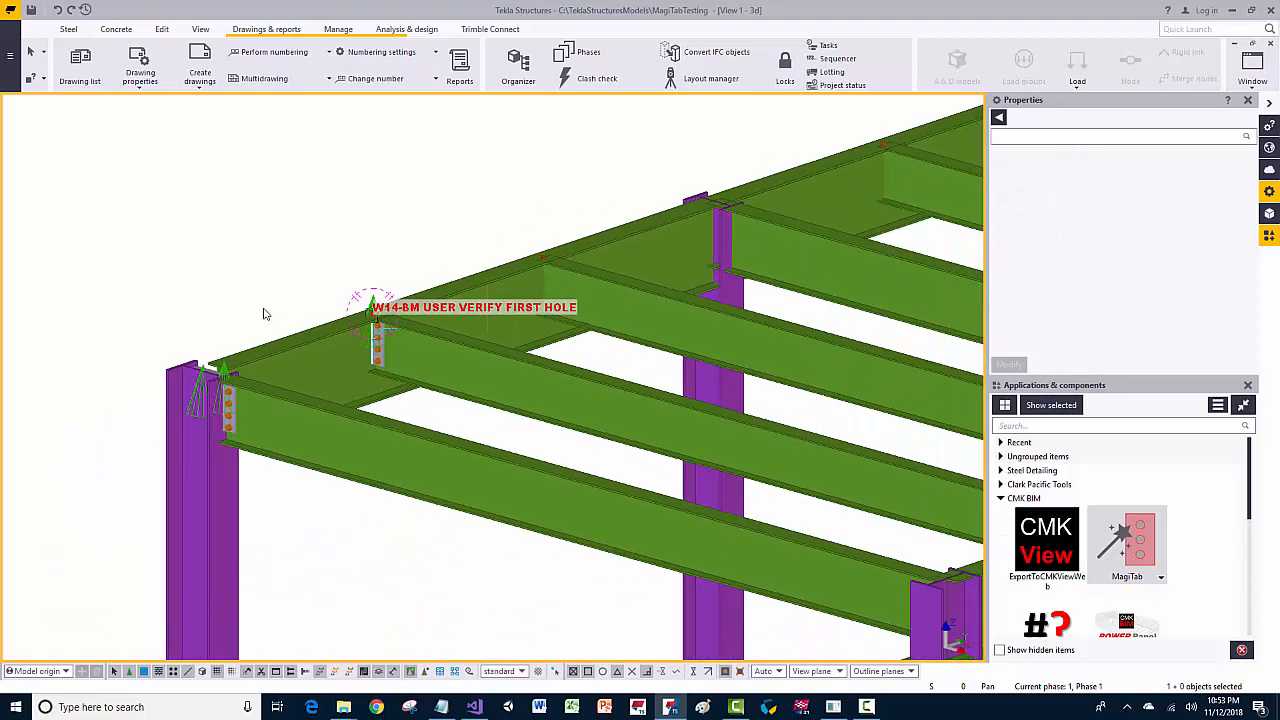